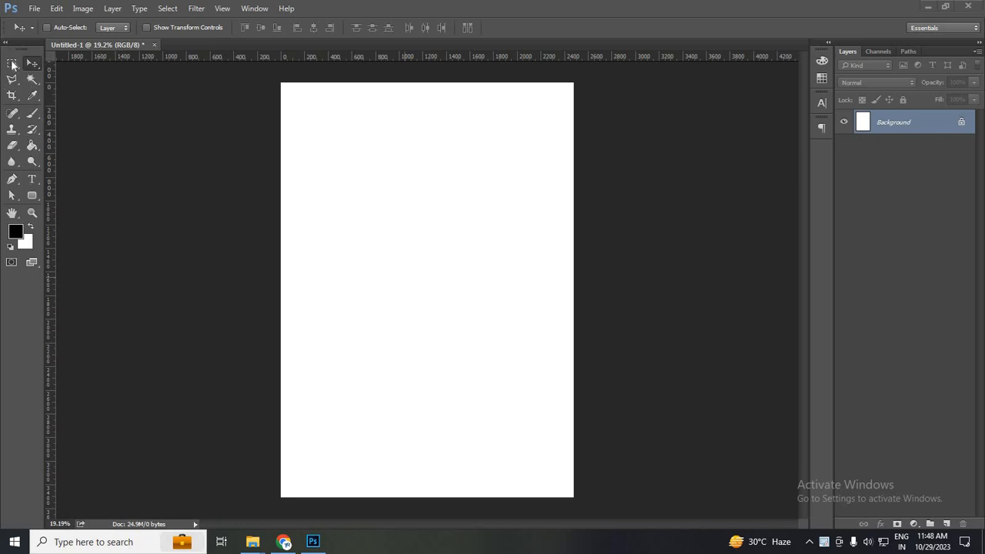
click(20, 146)
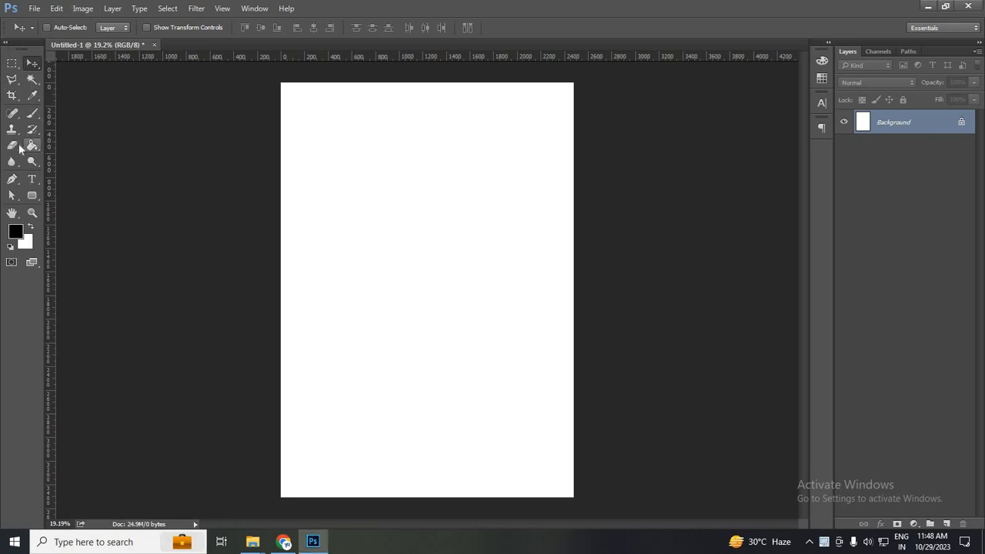
click(32, 144)
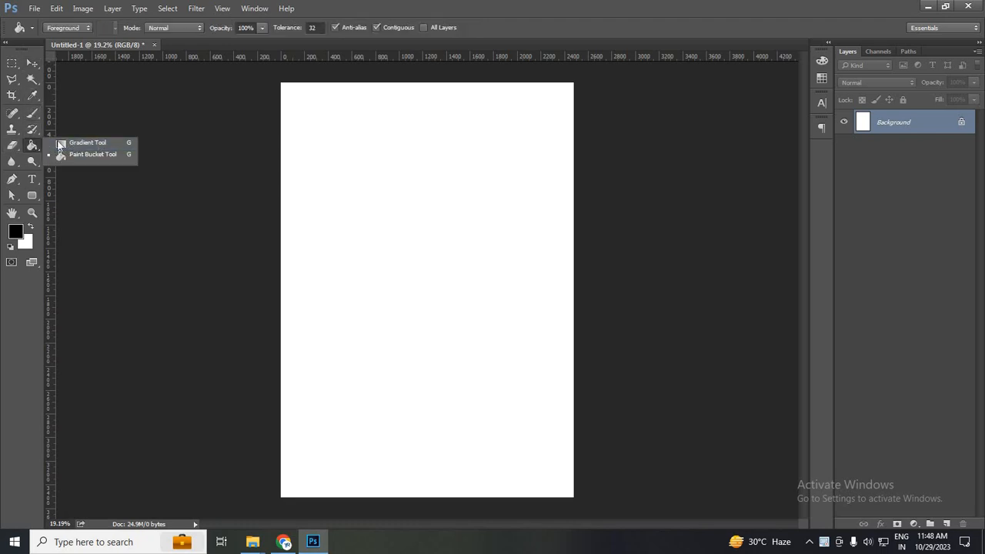
click(40, 67)
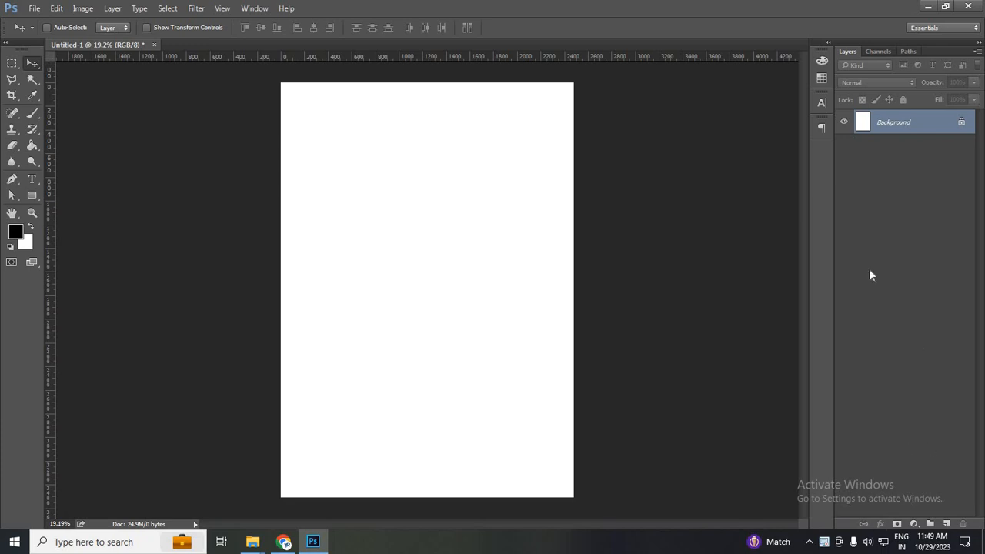
Add a new layer and draw a black rectangle shape about 1689 by 1135 px overlapping the page's left edge.
click(947, 524)
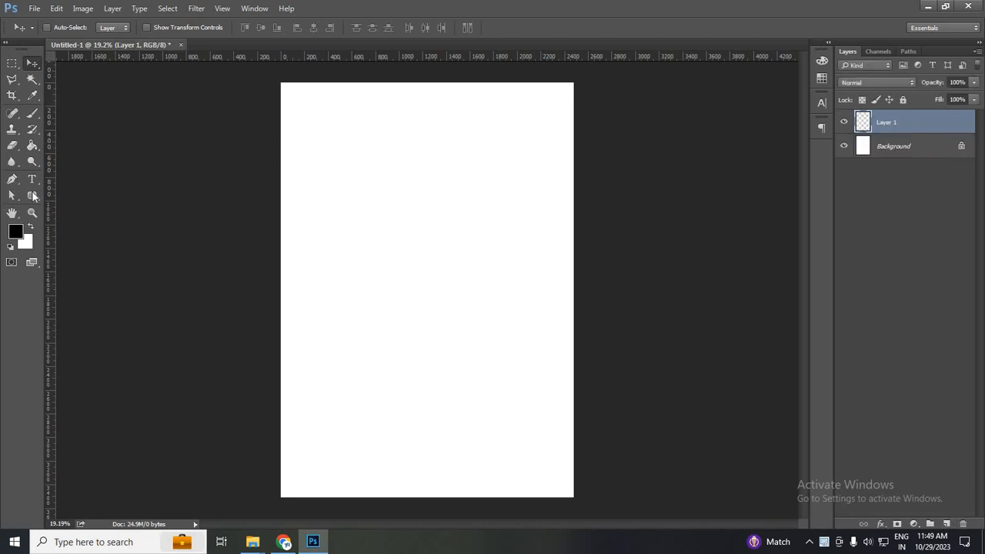
click(33, 196)
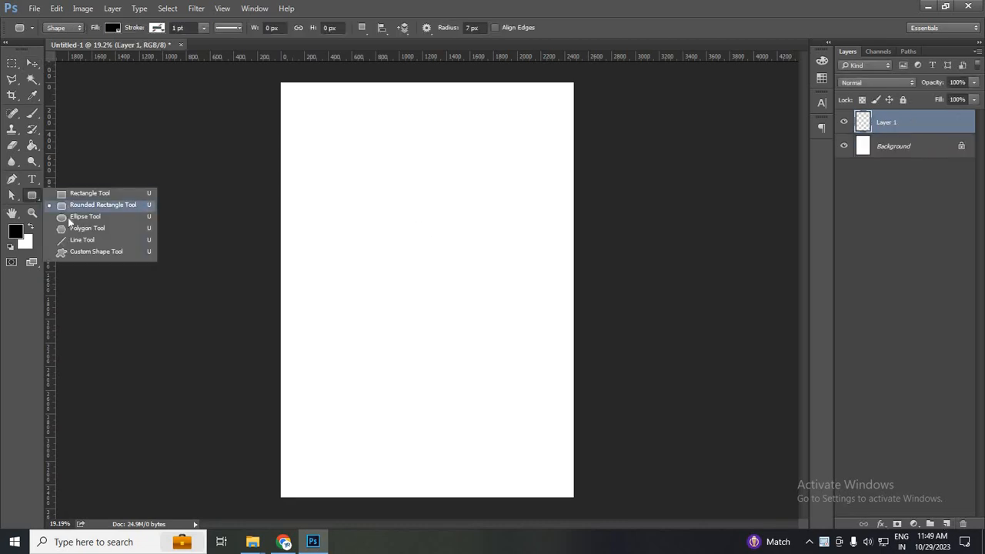
click(90, 194)
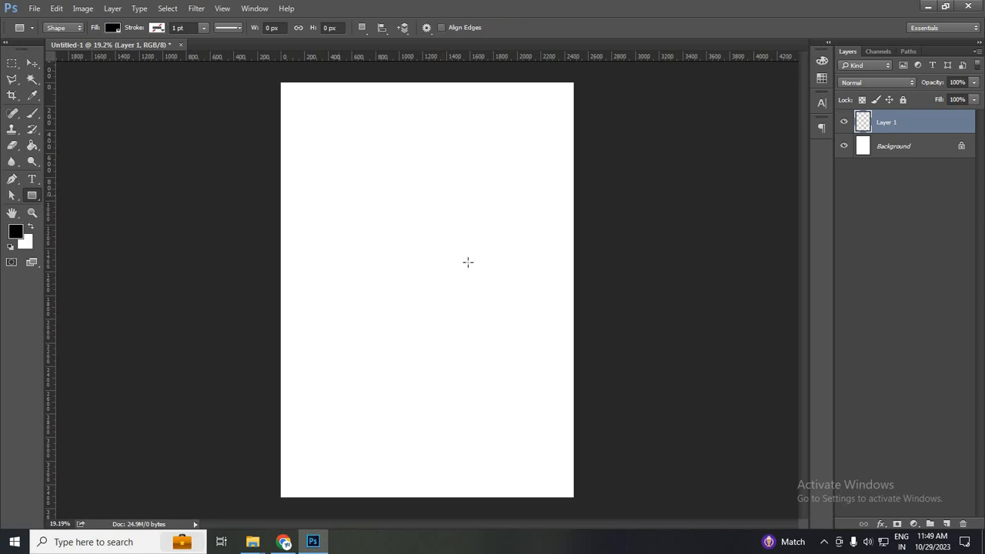
drag(248, 136, 446, 270)
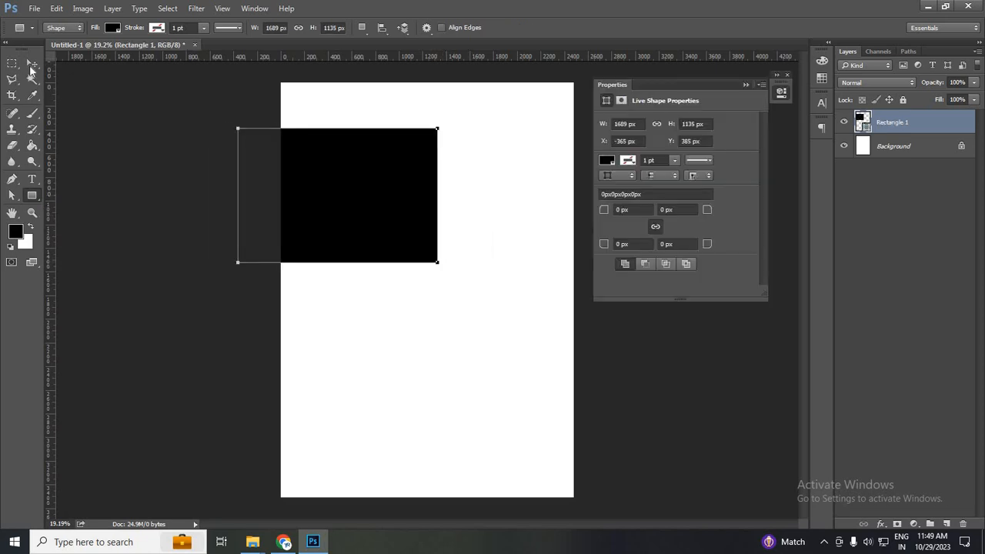
Move the black rectangle to the middle of the page, at about X 396 px and Y 1009 px.
key(v)
drag(363, 216, 449, 288)
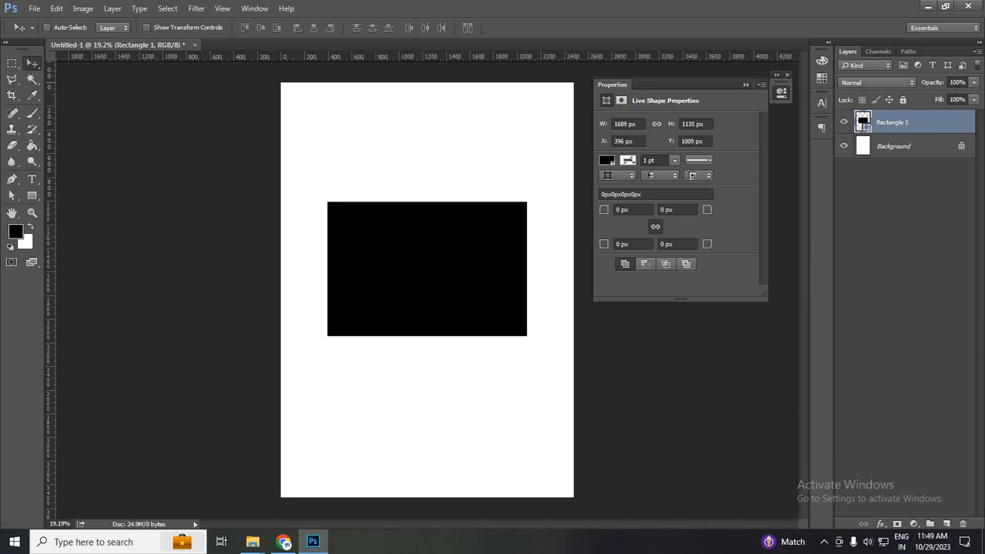
click(786, 74)
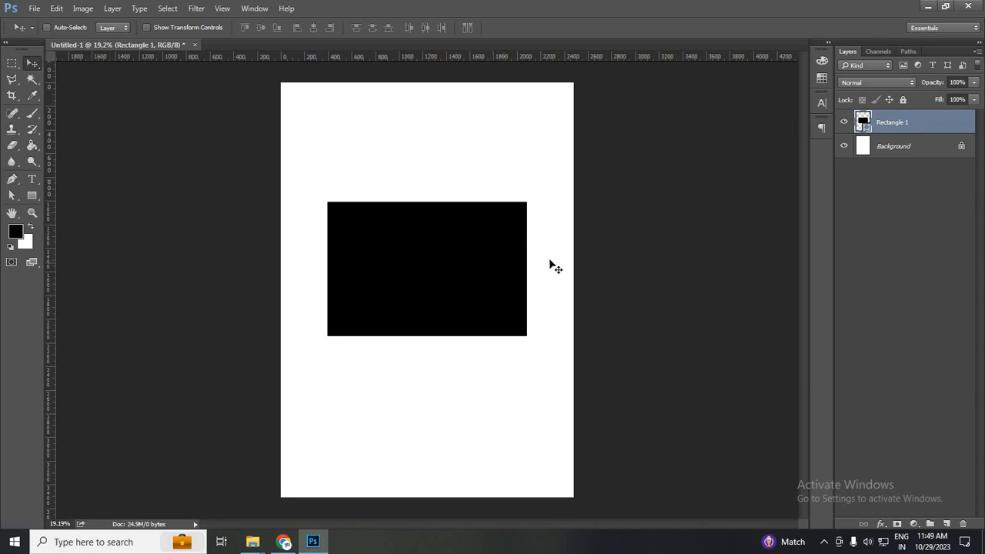
Add a Gradient Overlay effect to the rectangle, keeping the rectangle in view beside the dialog.
click(881, 525)
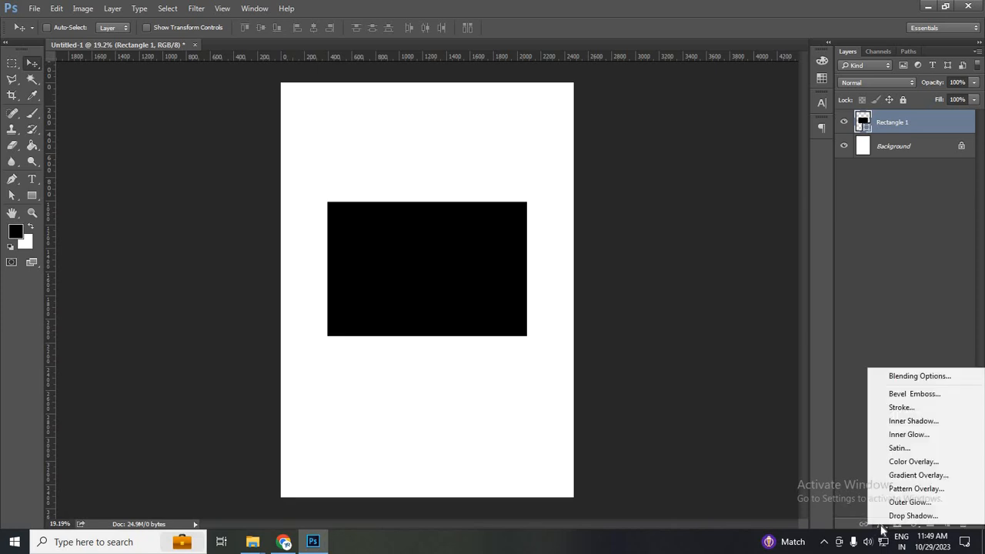
click(947, 479)
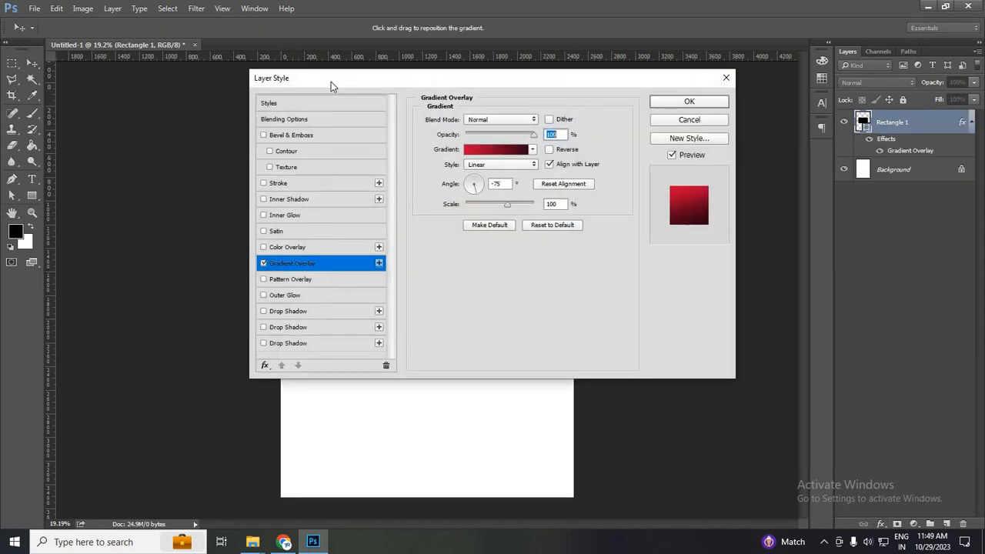
drag(350, 88, 629, 128)
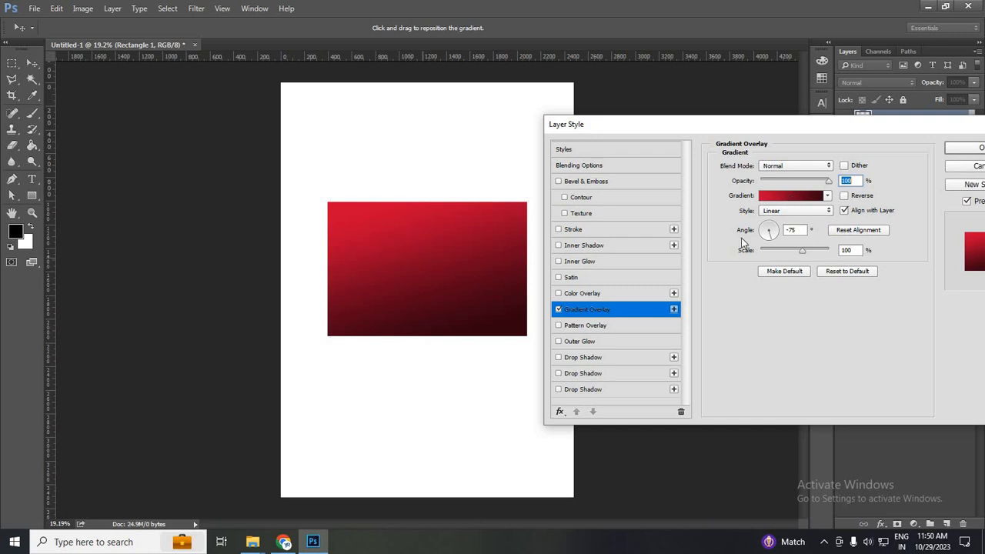
click(795, 199)
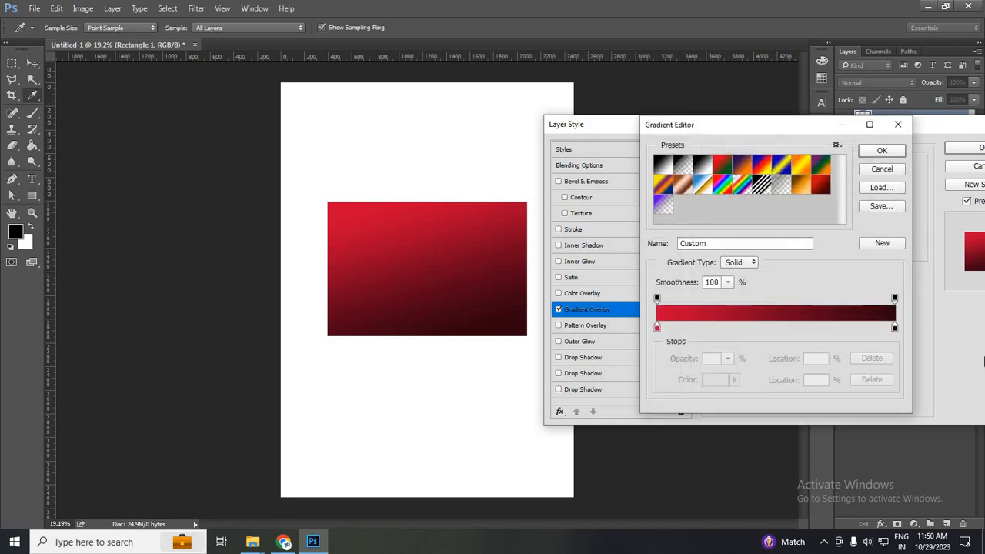
drag(749, 133, 760, 269)
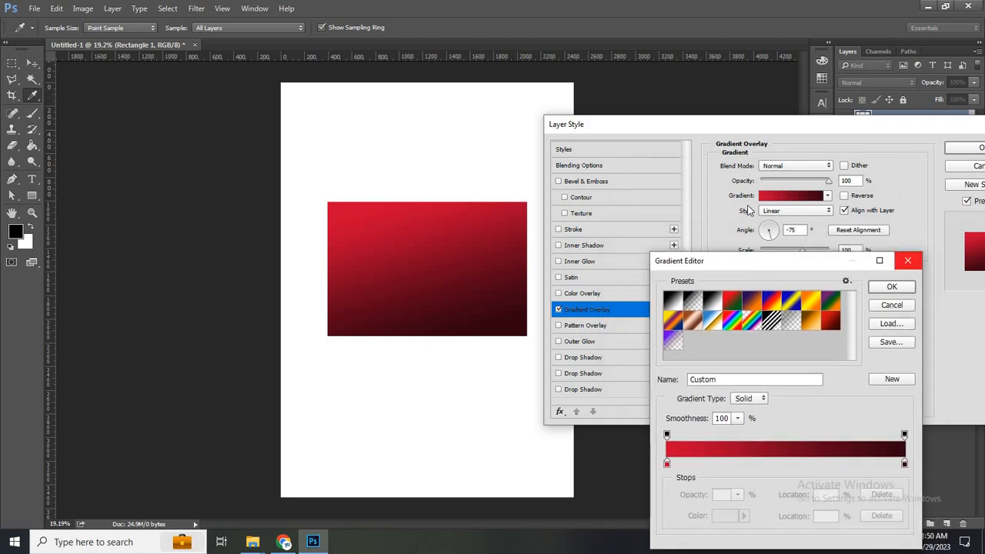
click(907, 260)
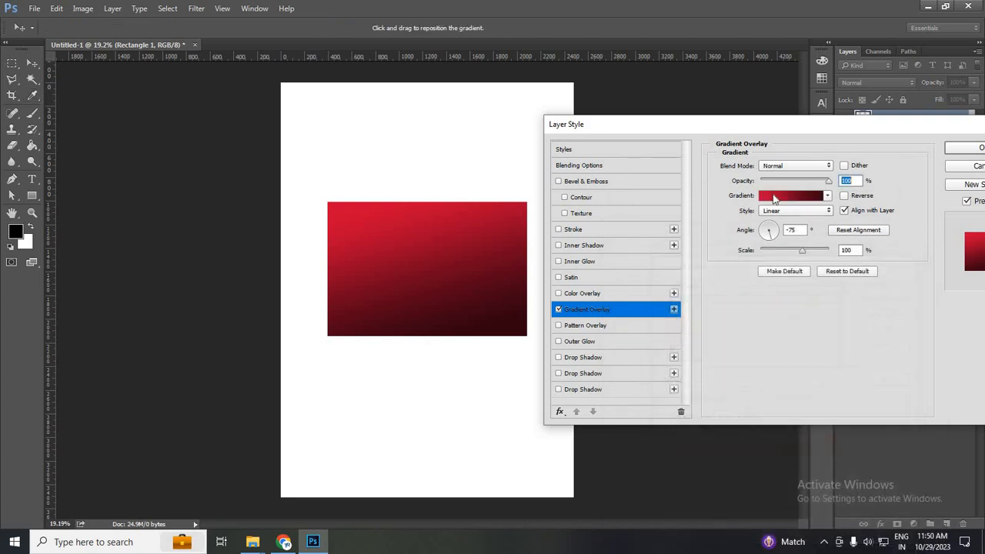
Try several gradient presets on the overlay, ending with the dark brown to light orange preset.
click(827, 197)
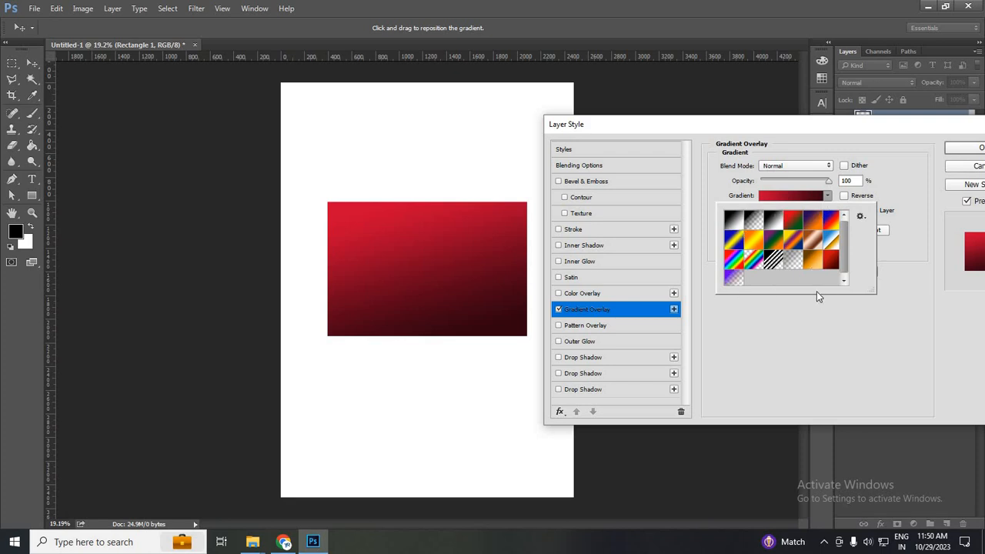
click(779, 223)
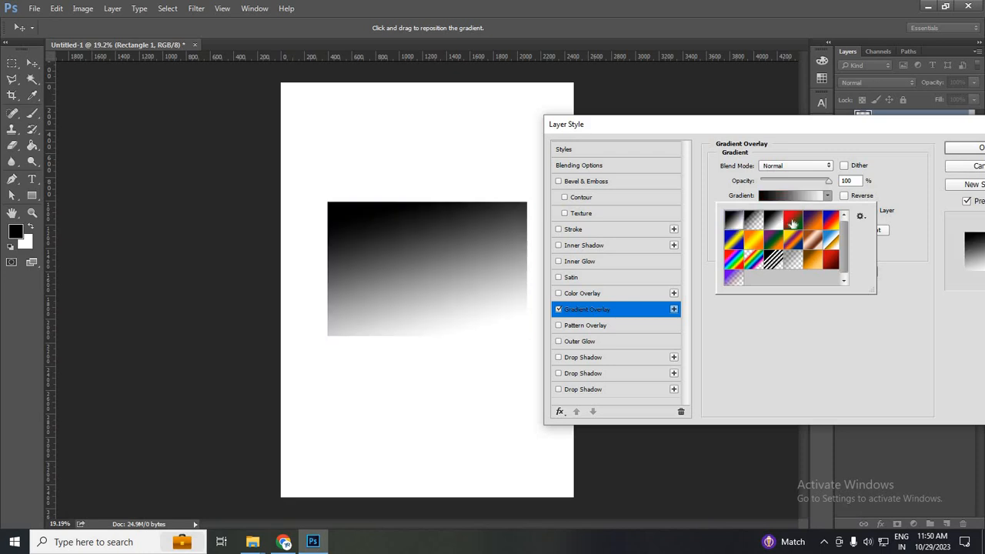
click(794, 222)
click(812, 222)
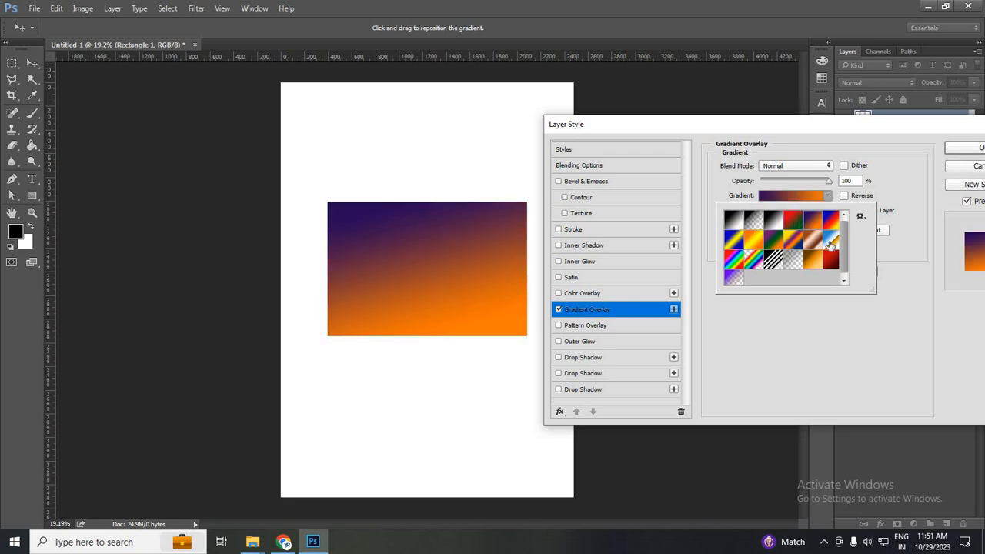
click(831, 222)
click(820, 246)
click(780, 242)
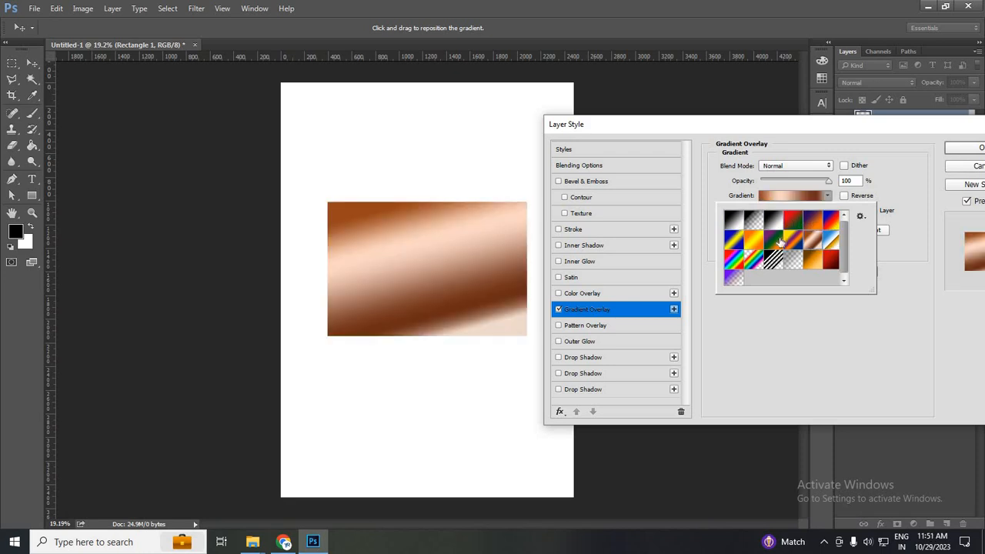
click(773, 242)
click(753, 241)
click(735, 260)
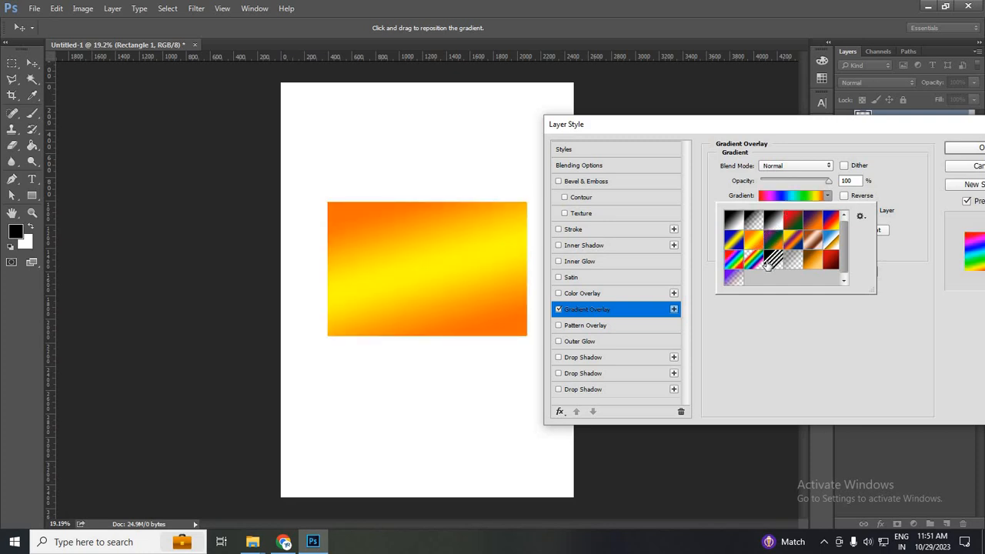
click(792, 260)
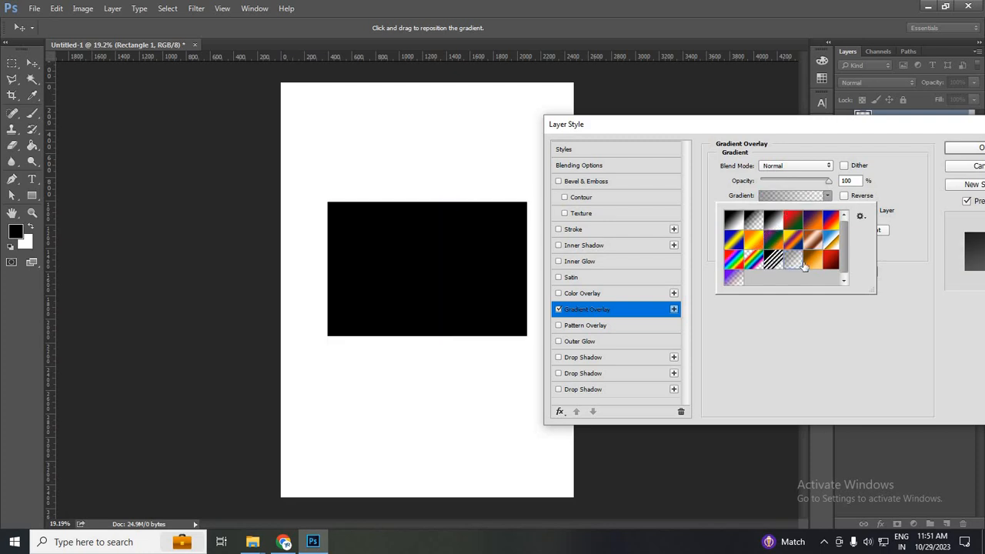
click(810, 262)
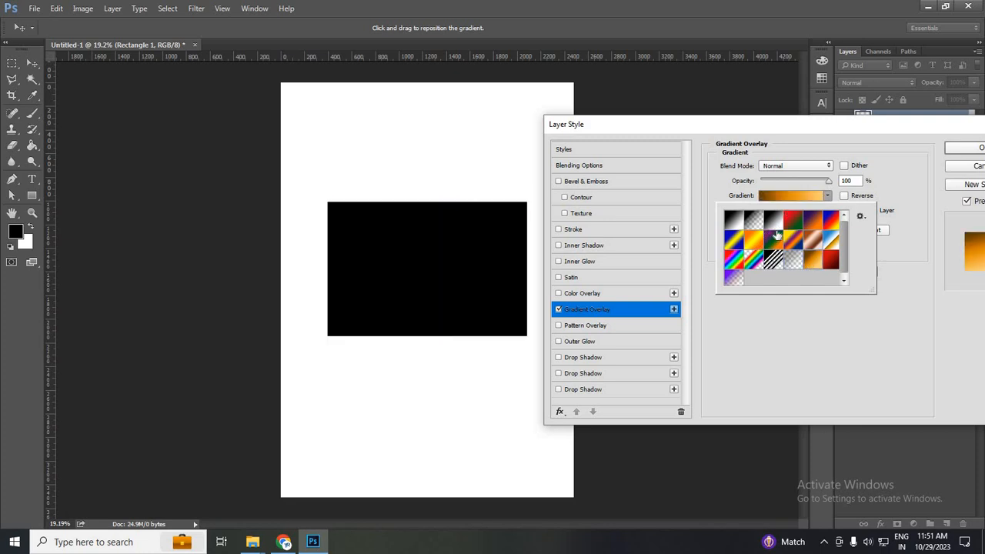
click(827, 197)
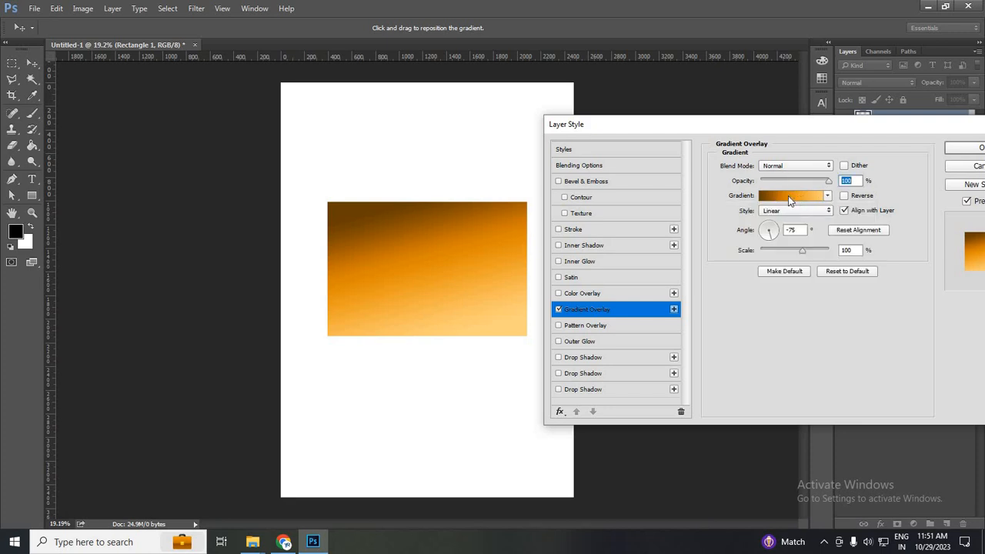
Open the overlay's gradient for editing and shift its middle orange colour stop to the 47% location.
click(788, 195)
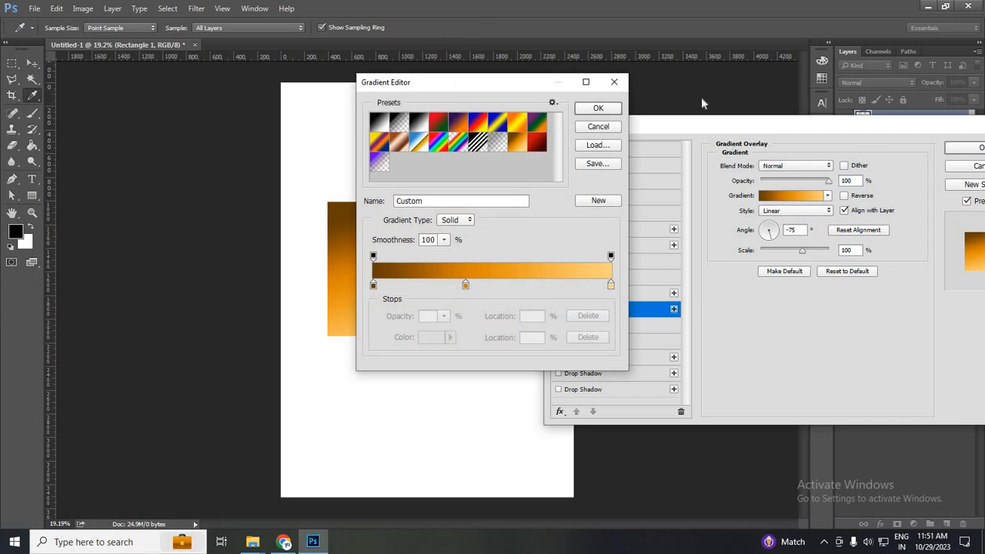
drag(500, 82, 741, 118)
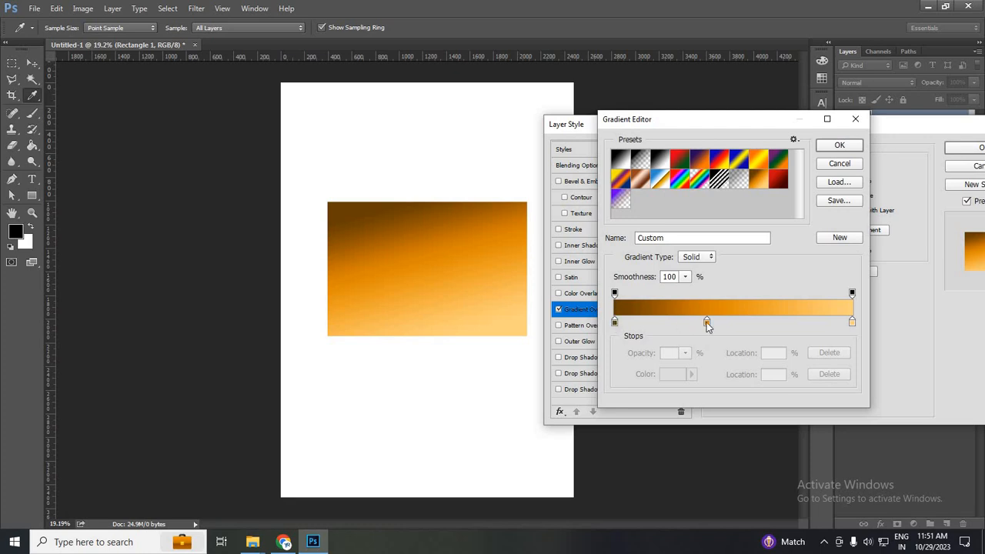
drag(709, 326, 730, 322)
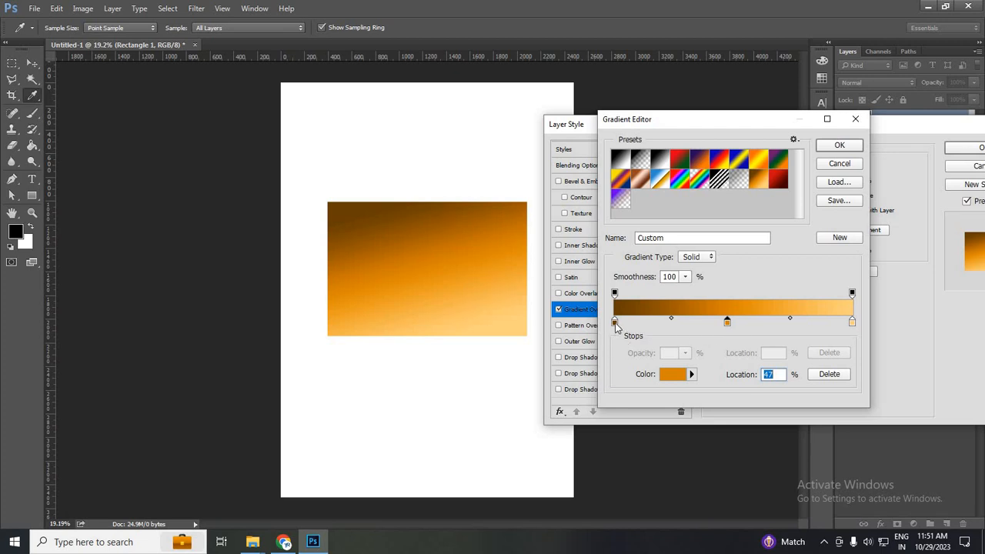
Recolour the gradient's dark brown start stop to blue (057dd9), trying a crimson shade first.
click(614, 323)
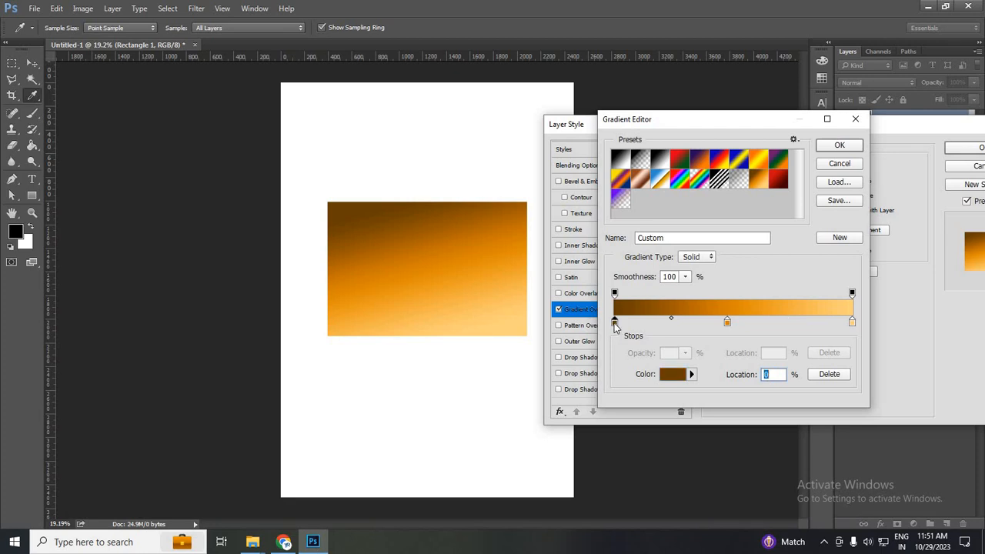
double_click(615, 323)
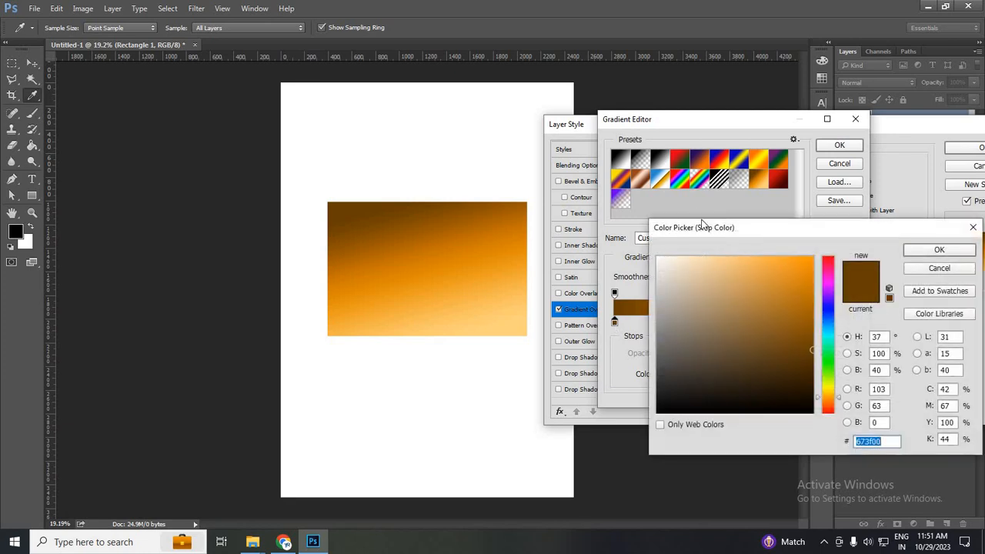
drag(707, 227, 693, 184)
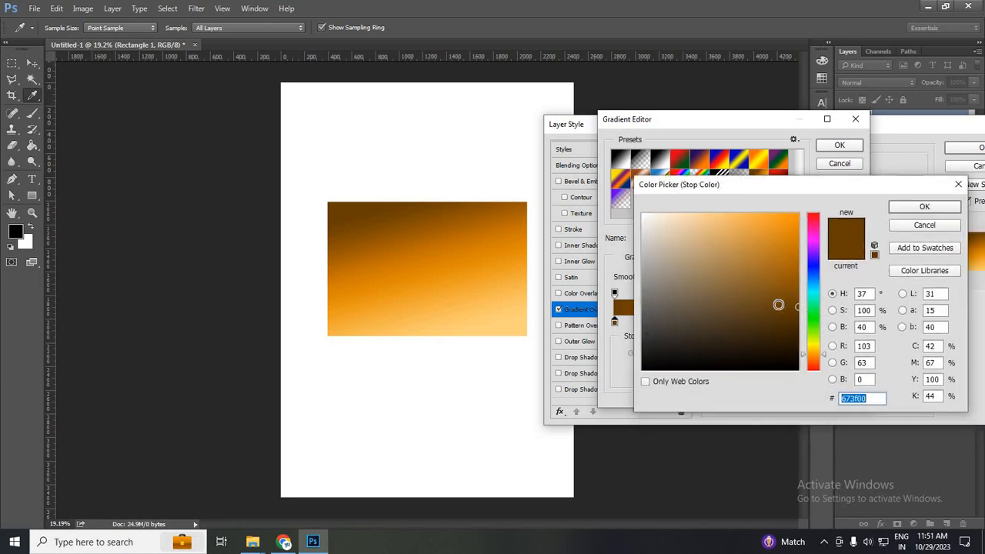
click(813, 222)
click(794, 237)
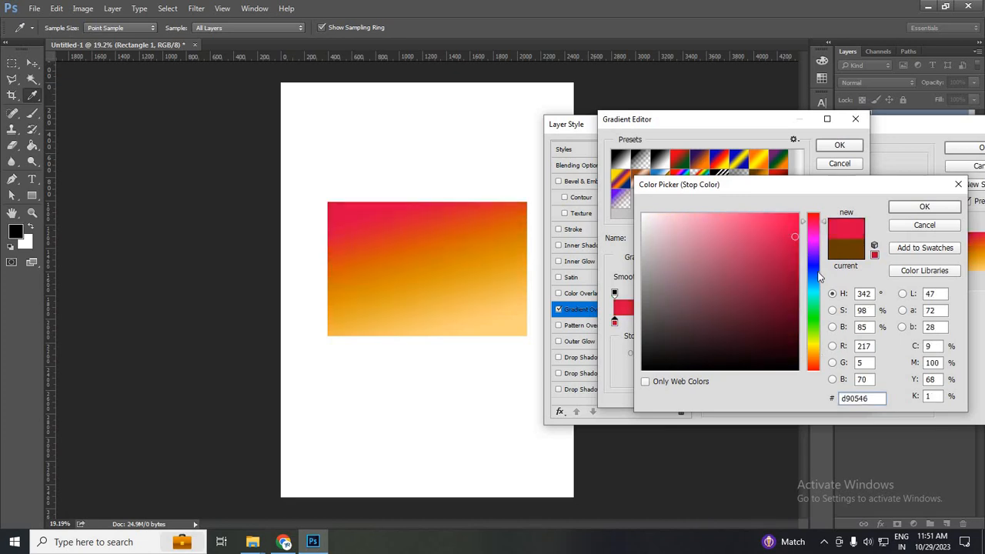
click(812, 280)
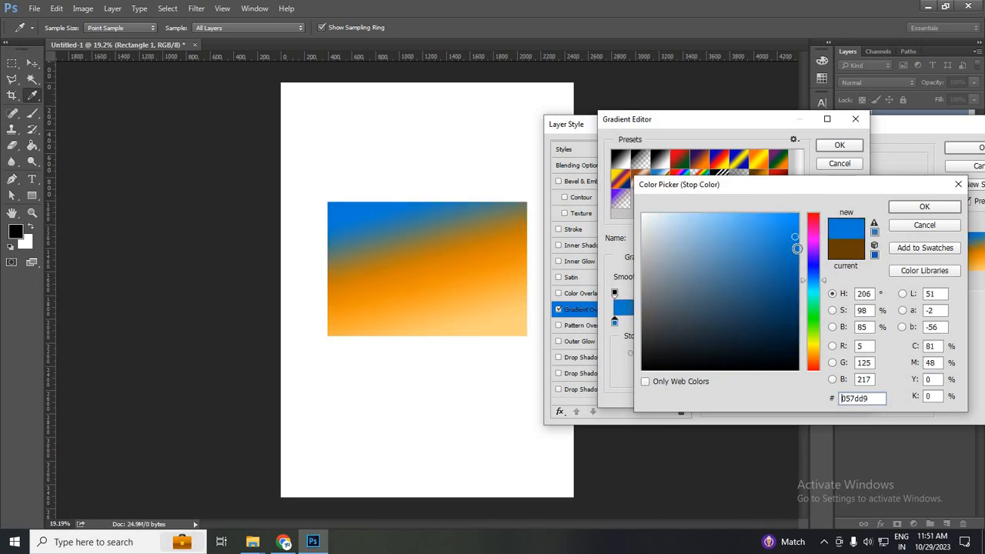
click(894, 208)
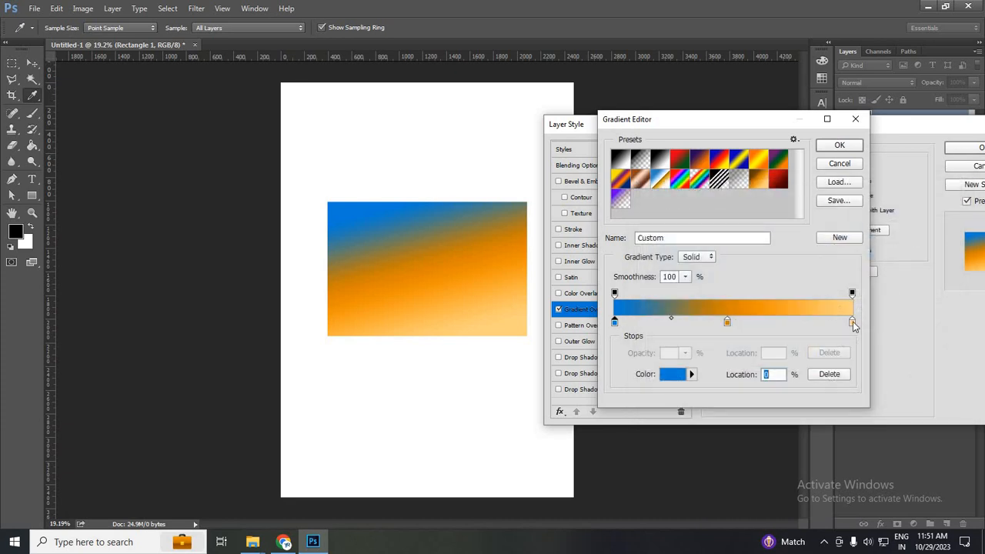
Delete the middle orange colour stop from the gradient.
click(728, 323)
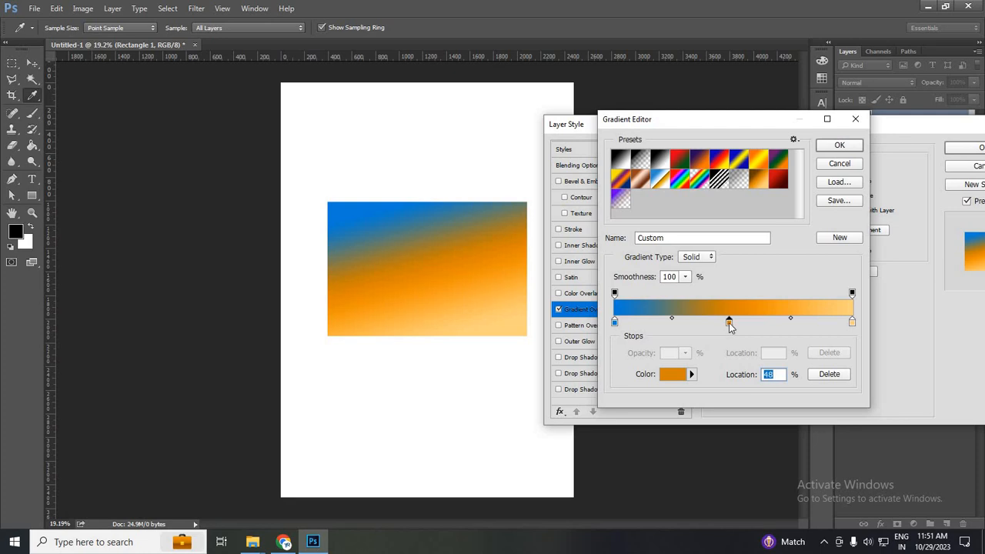
key(Delete)
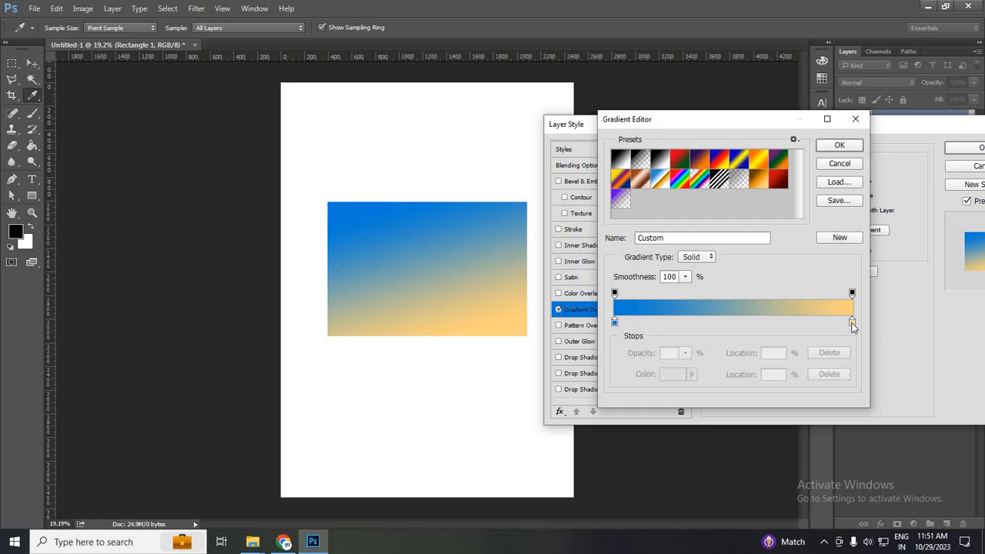
Recolour the gradient's light orange end stop to light purple (bd7dff).
click(851, 323)
double_click(851, 323)
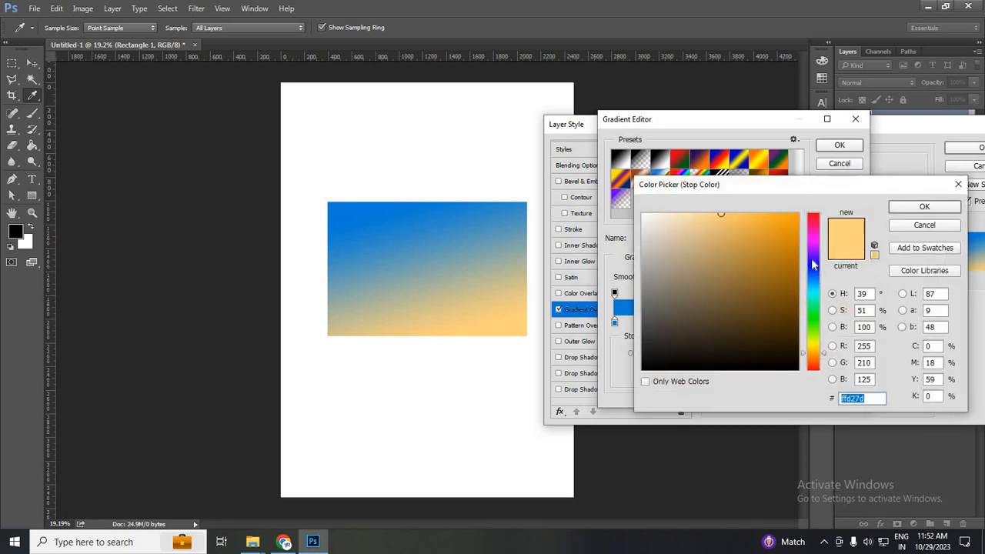
click(811, 253)
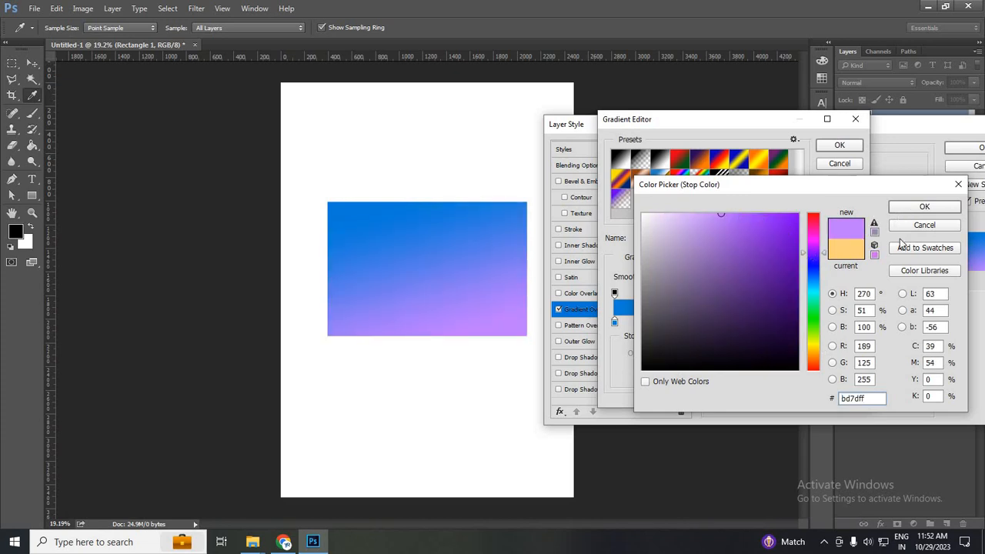
click(894, 208)
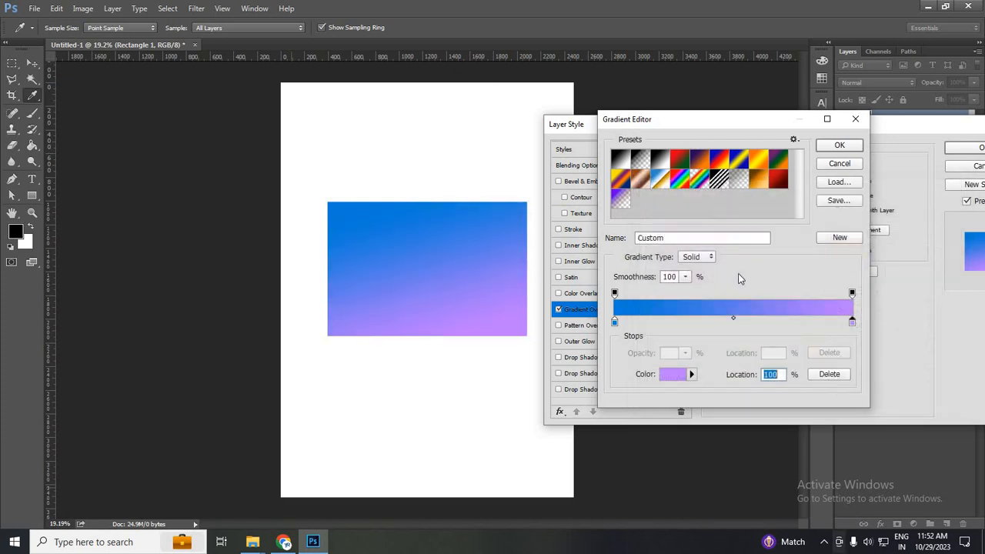
View the colour source options of the purple end stop and inspect the settings of the blue start stop.
click(692, 375)
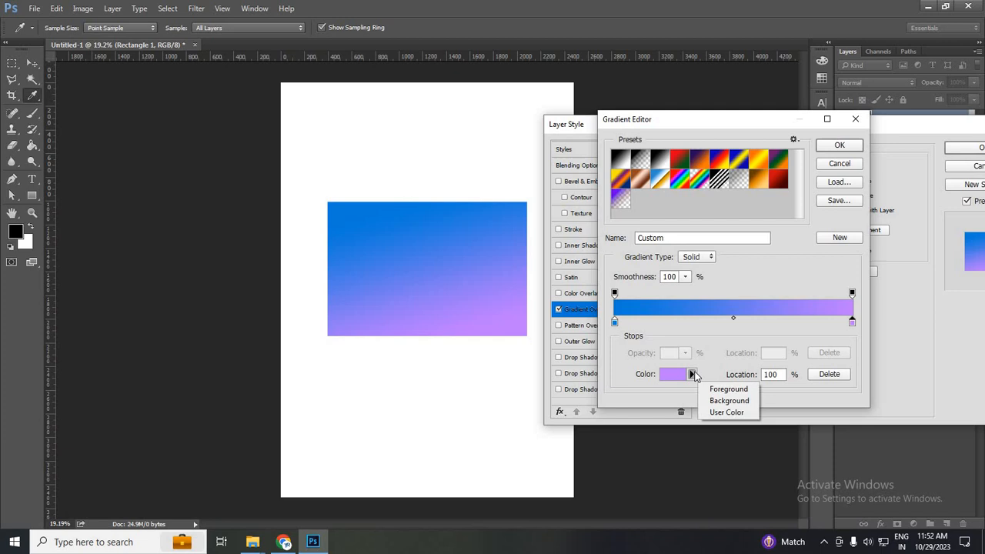
click(853, 320)
click(853, 324)
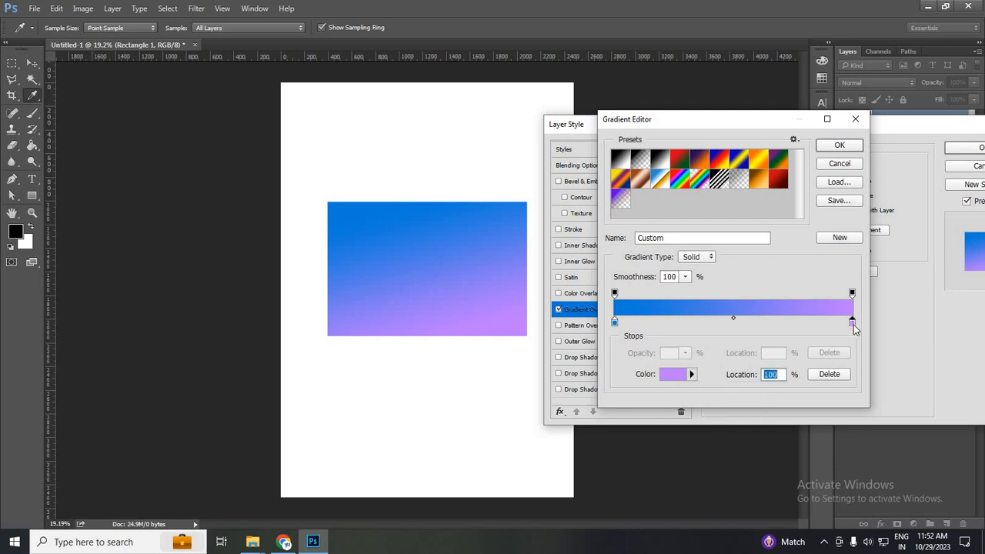
click(614, 323)
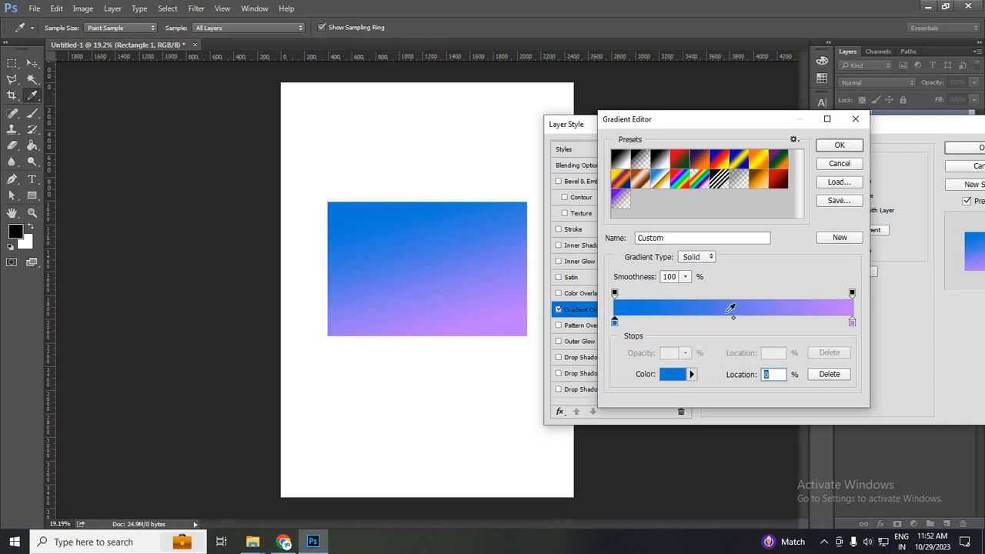
Try different midpoint positions between the blue and purple stops, including the 37% and 88% locations.
drag(733, 318, 803, 319)
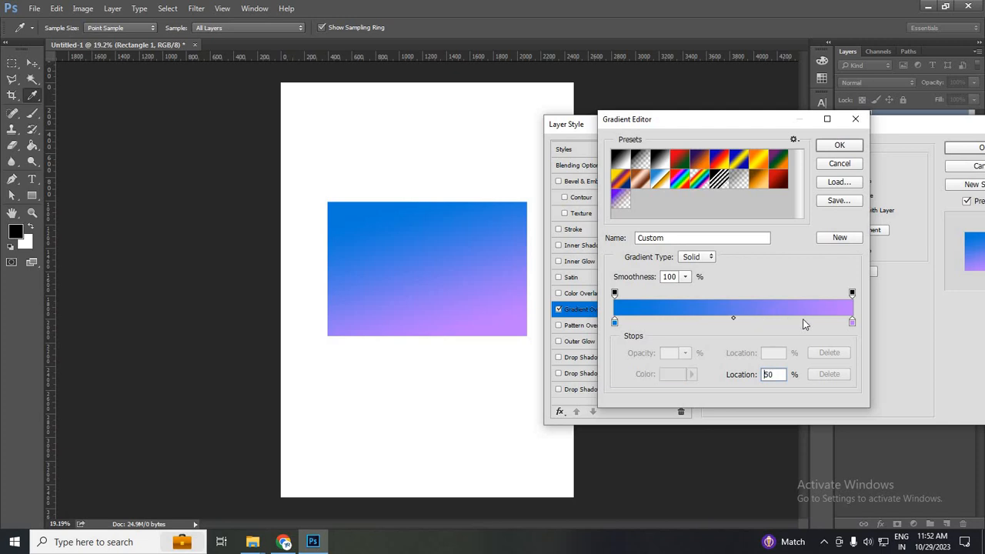
drag(734, 319, 724, 319)
drag(725, 319, 701, 323)
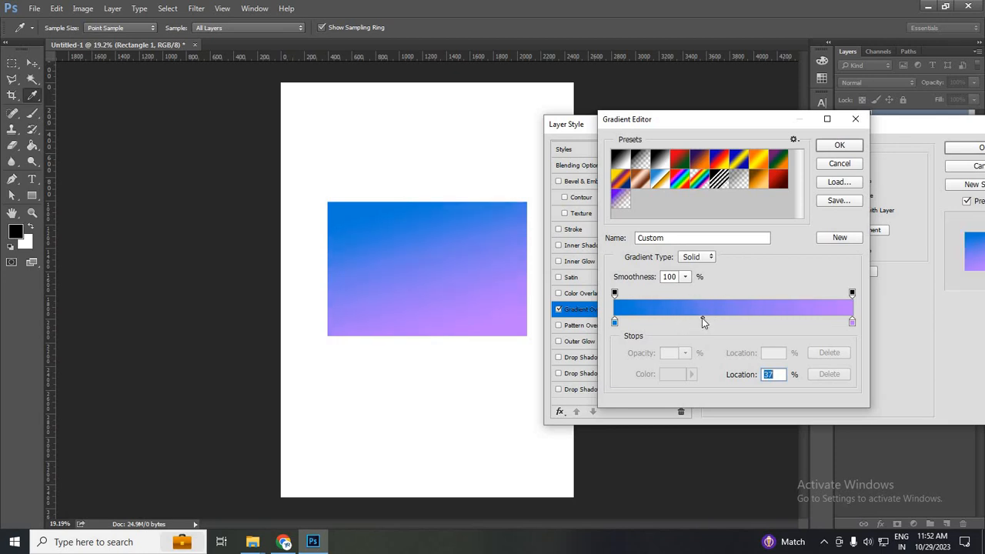
drag(817, 325, 823, 325)
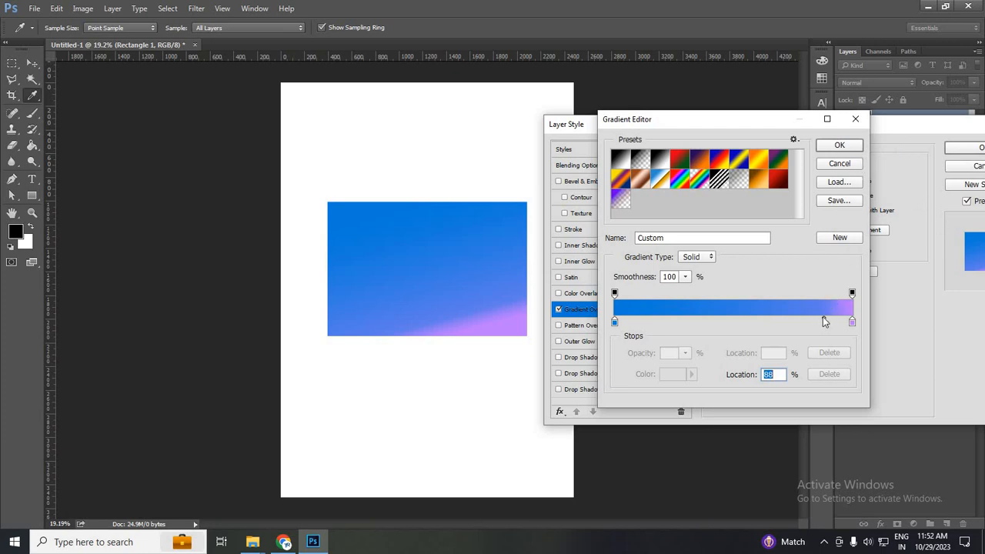
drag(824, 318, 809, 320)
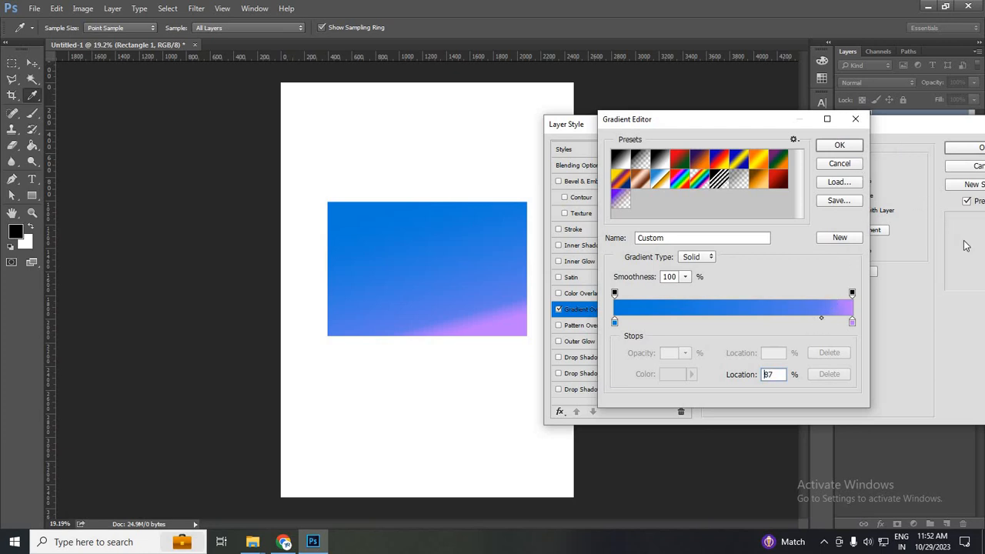
Accept the gradient edits and reposition the Layer Style dialog a little higher on the screen.
click(839, 147)
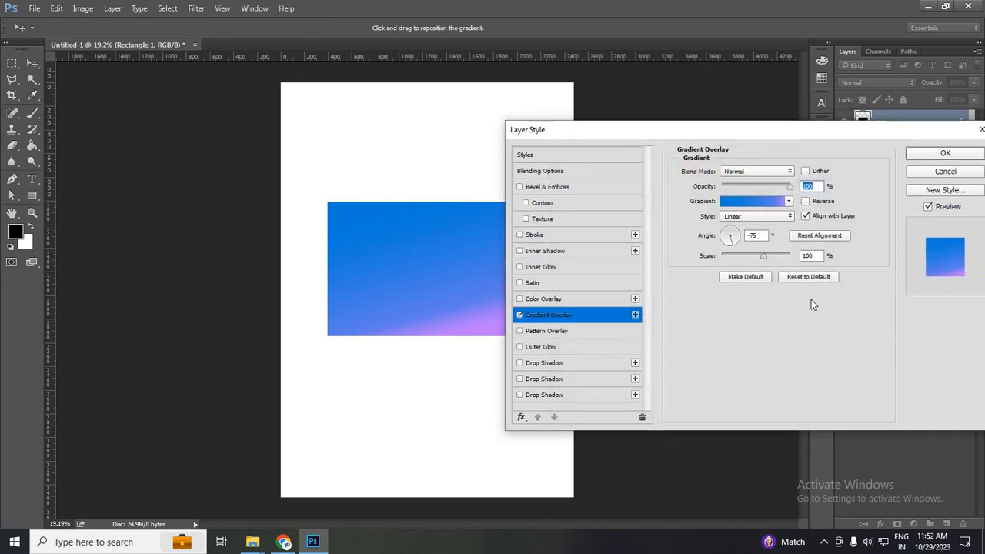
drag(723, 123, 684, 129)
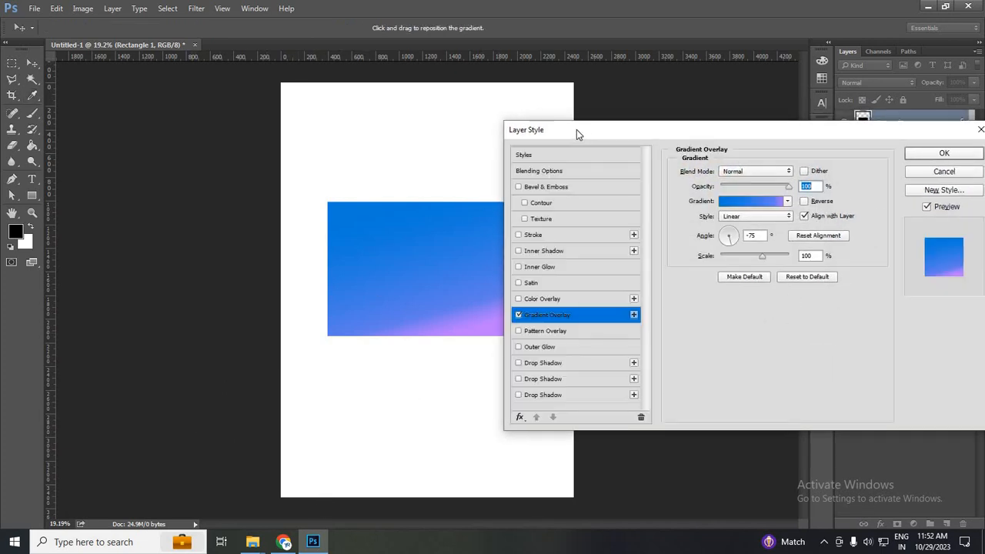
drag(576, 130, 604, 105)
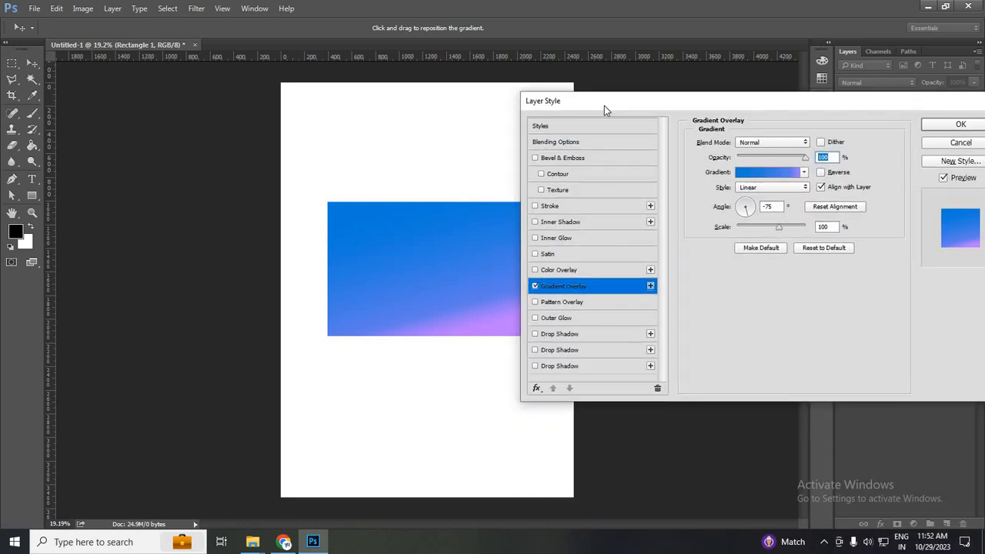
Reopen the overlay's gradient for editing and shift its blue-to-purple midpoint to the 44% location.
click(767, 182)
click(615, 324)
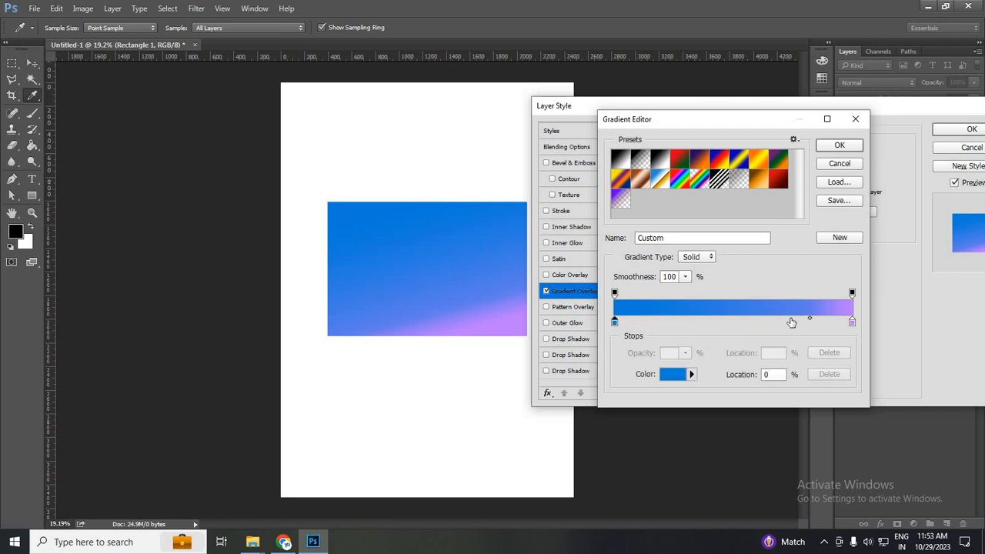
drag(809, 318, 719, 322)
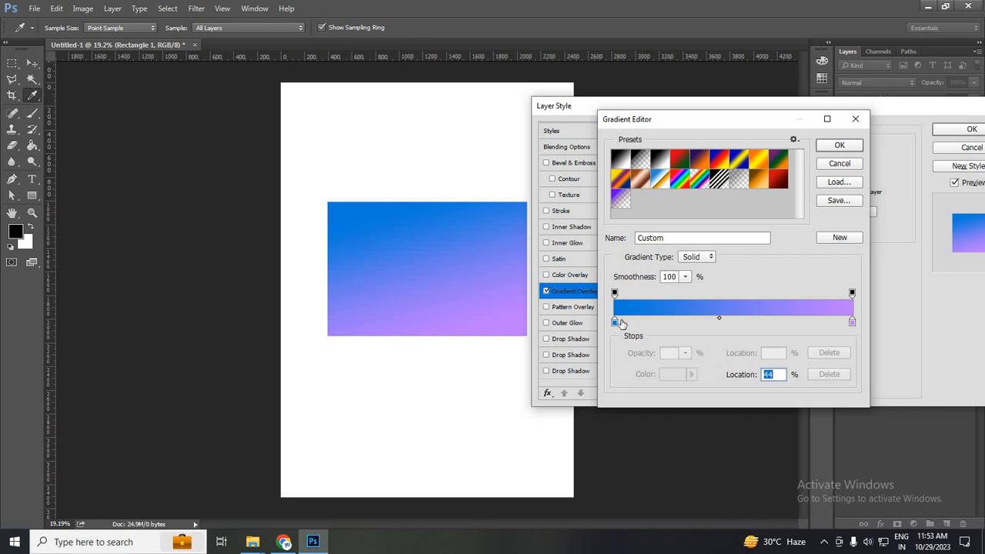
Add a colour stop at the 32% location of the gradient and colour it golden yellow (dec018).
drag(620, 321, 690, 322)
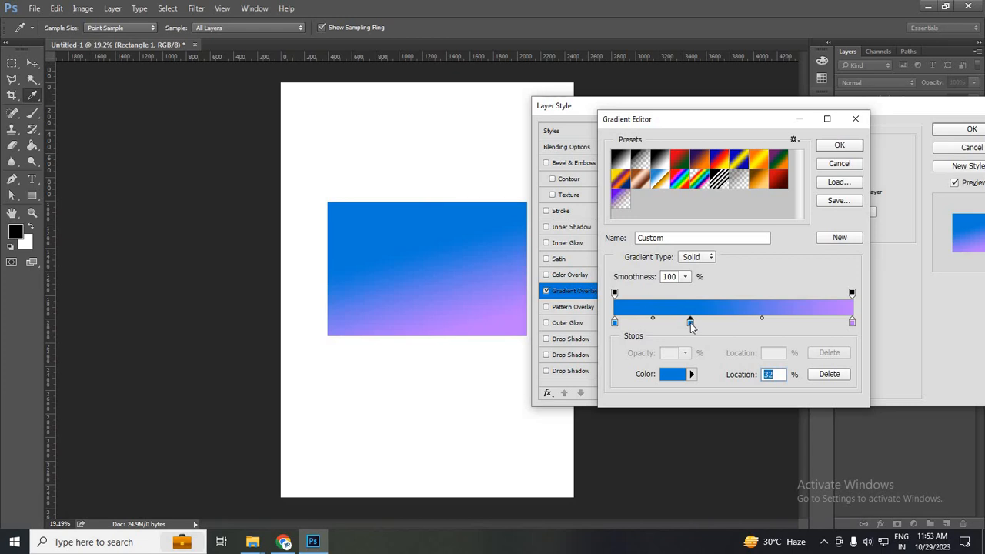
double_click(690, 322)
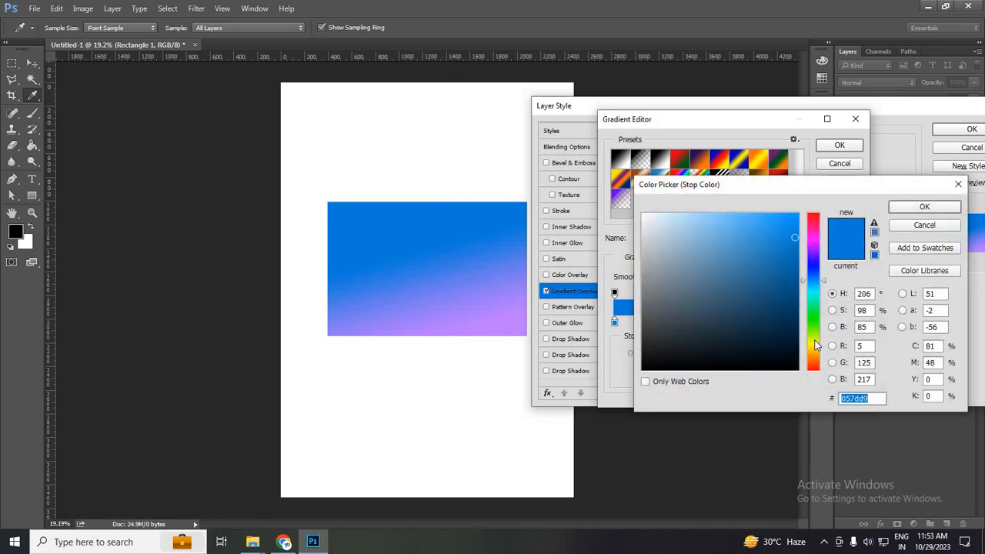
click(817, 348)
drag(782, 227, 781, 233)
key(Return)
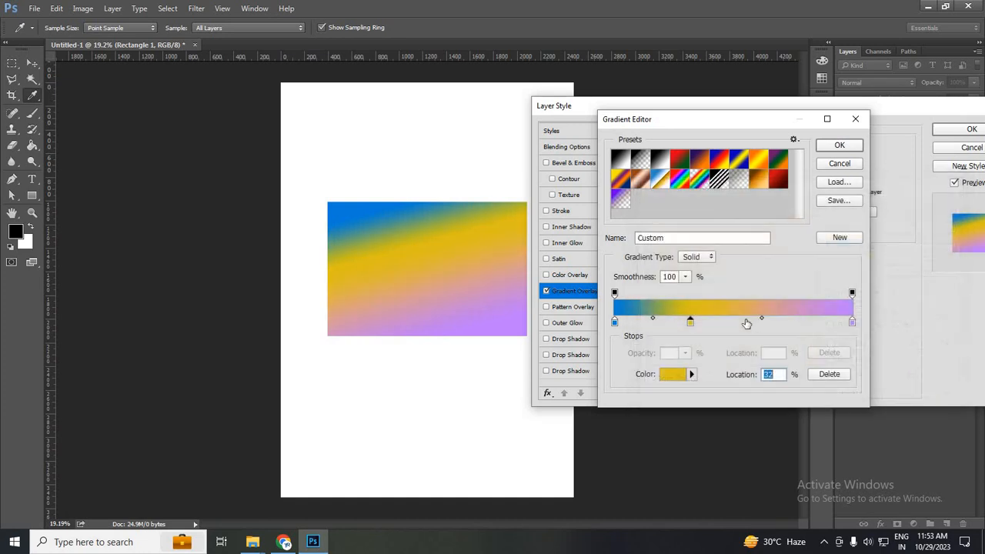
Add five more golden yellow colour stops along the gradient, including ones at the 44%, 54% and 90% locations.
click(804, 323)
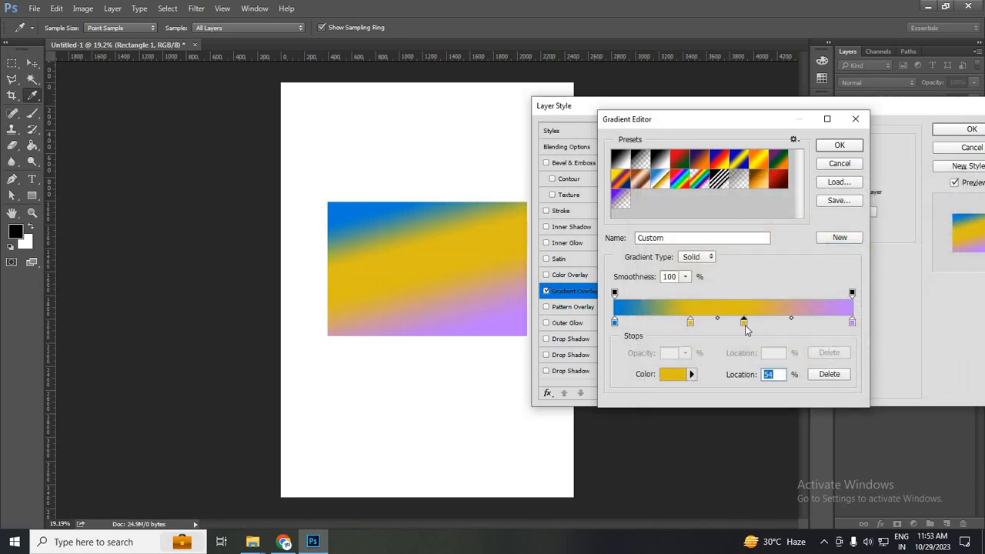
click(719, 324)
click(660, 324)
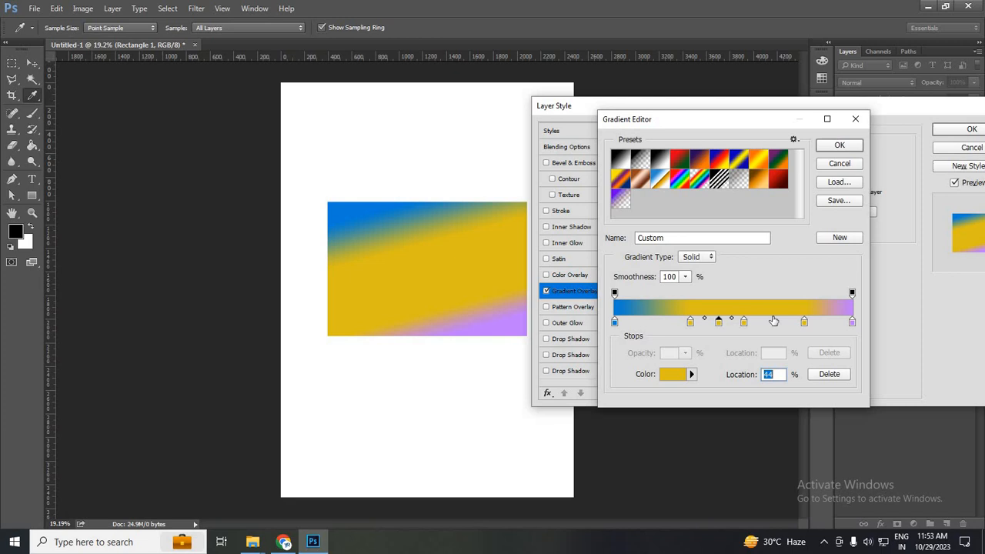
click(826, 324)
drag(828, 325, 829, 325)
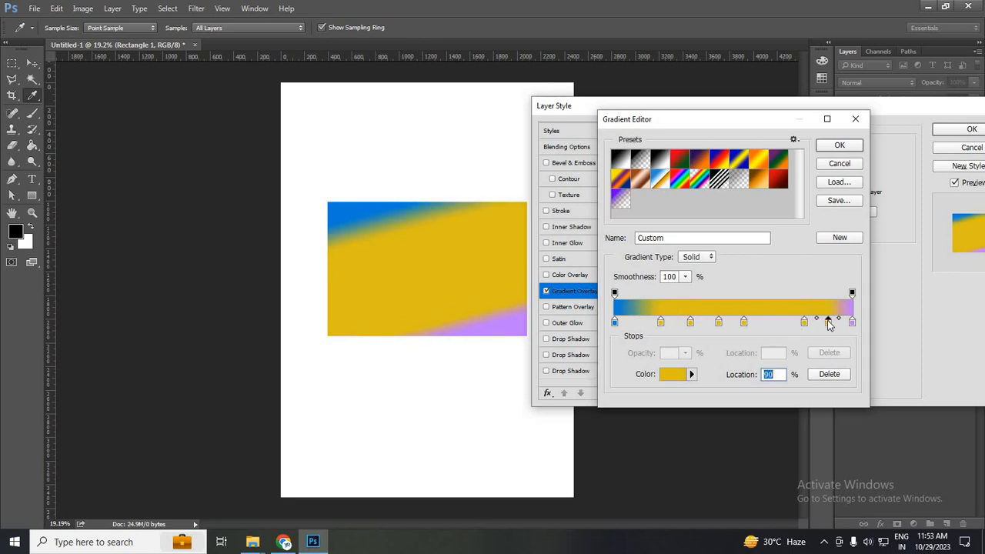
Recolour the 90% colour stop to blue and the 54% colour stop to magenta (de18d7).
click(810, 272)
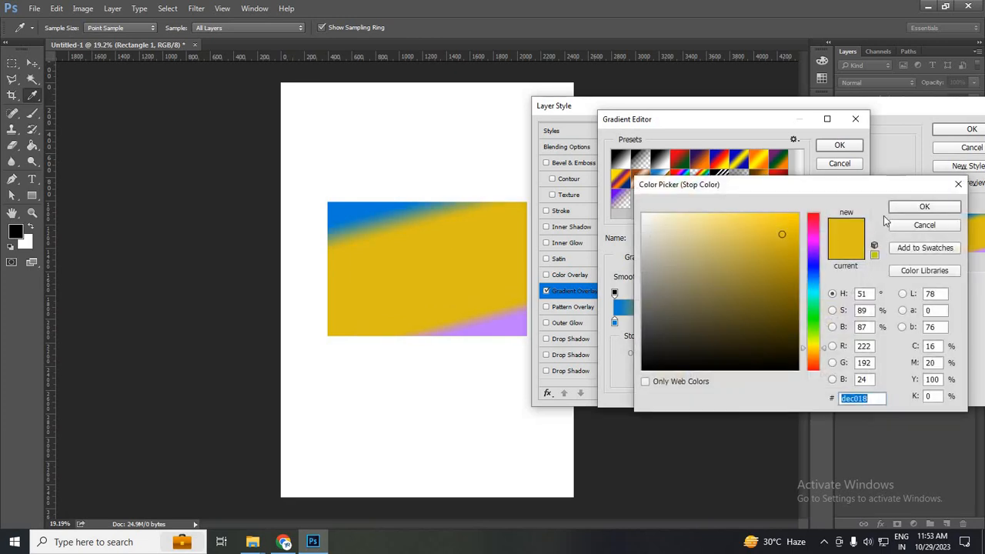
double_click(744, 325)
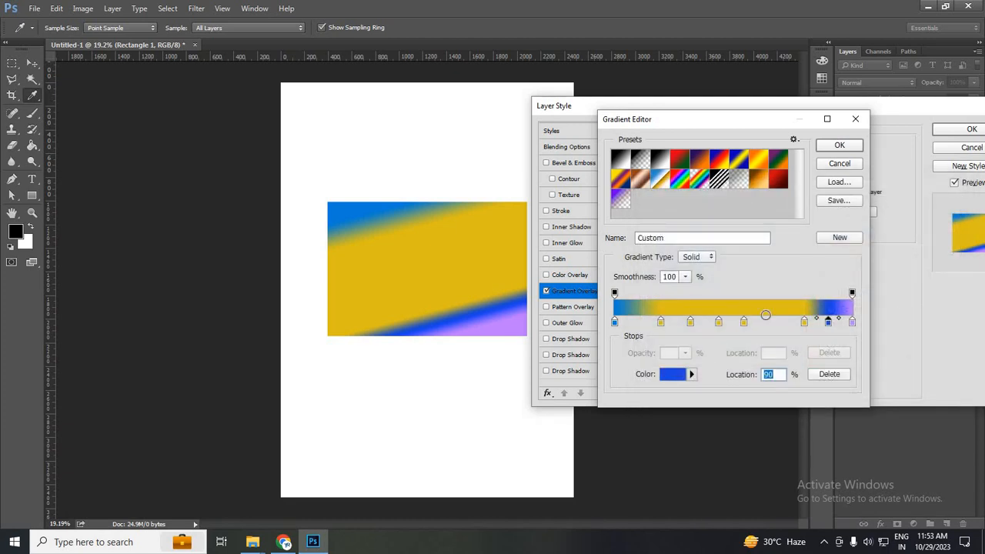
click(814, 237)
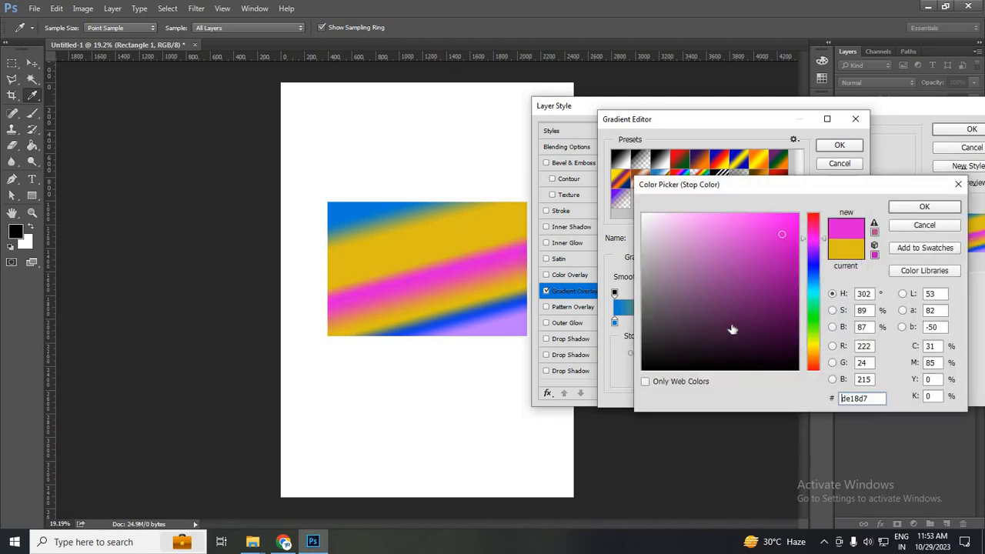
key(Return)
Recolour the golden yellow stop at the 32% location to green (62de18).
double_click(804, 322)
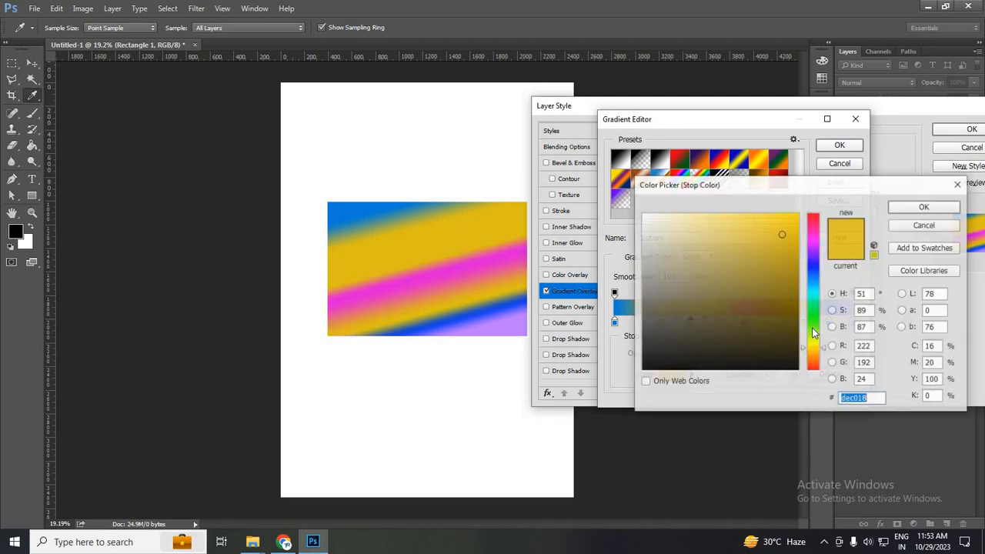
click(813, 327)
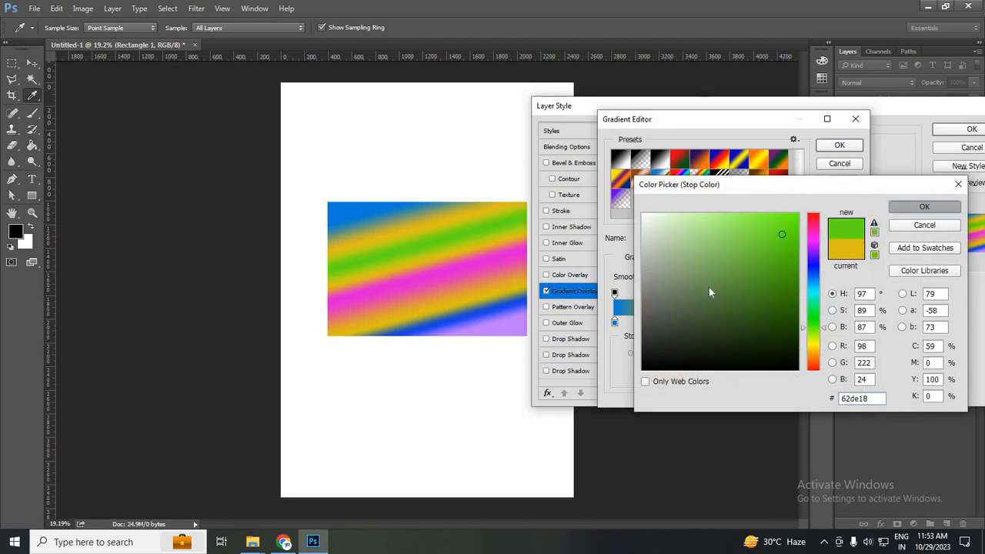
key(Return)
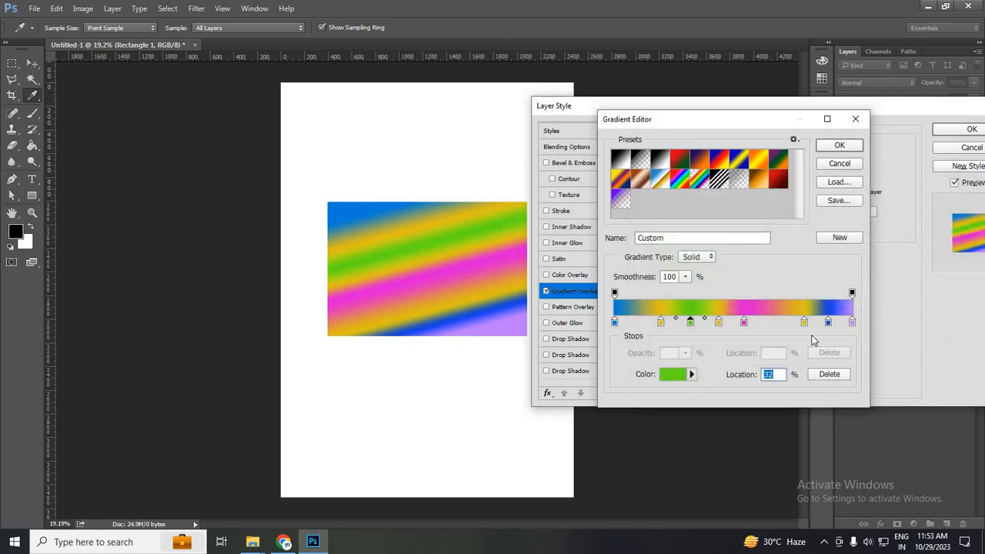
Delete all the intermediate colour stops, keeping only the blue start stop and the purple end stop.
drag(805, 323, 801, 366)
drag(829, 323, 791, 356)
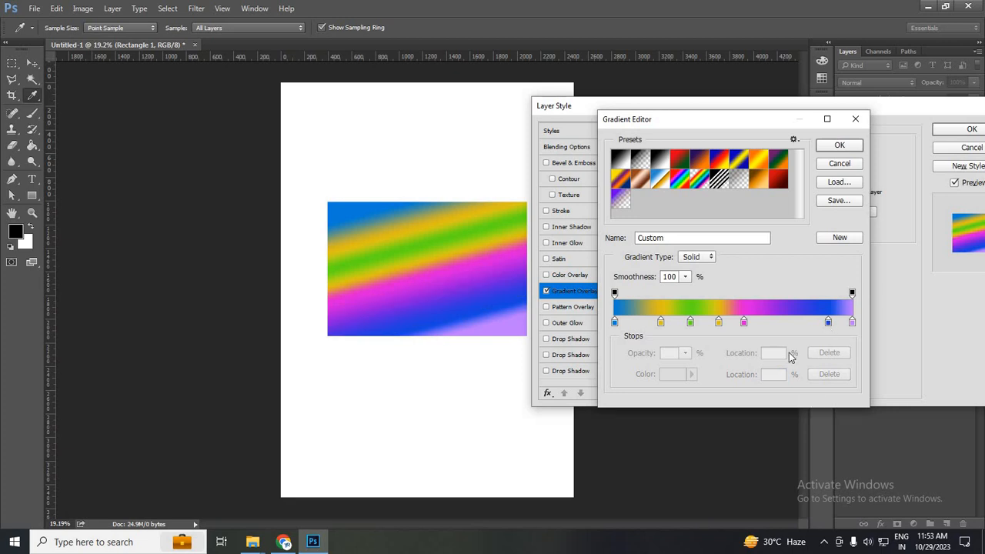
drag(747, 323, 741, 387)
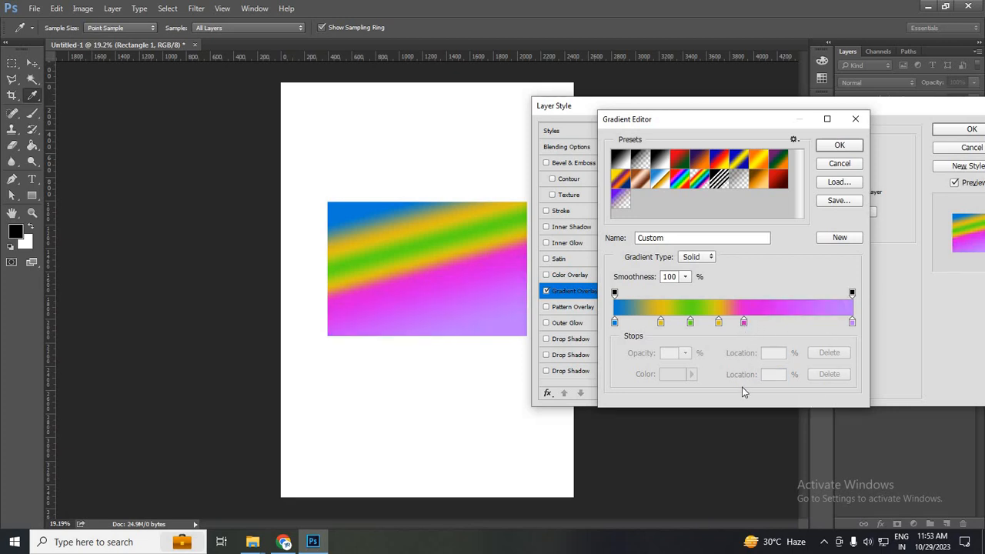
drag(719, 322, 683, 394)
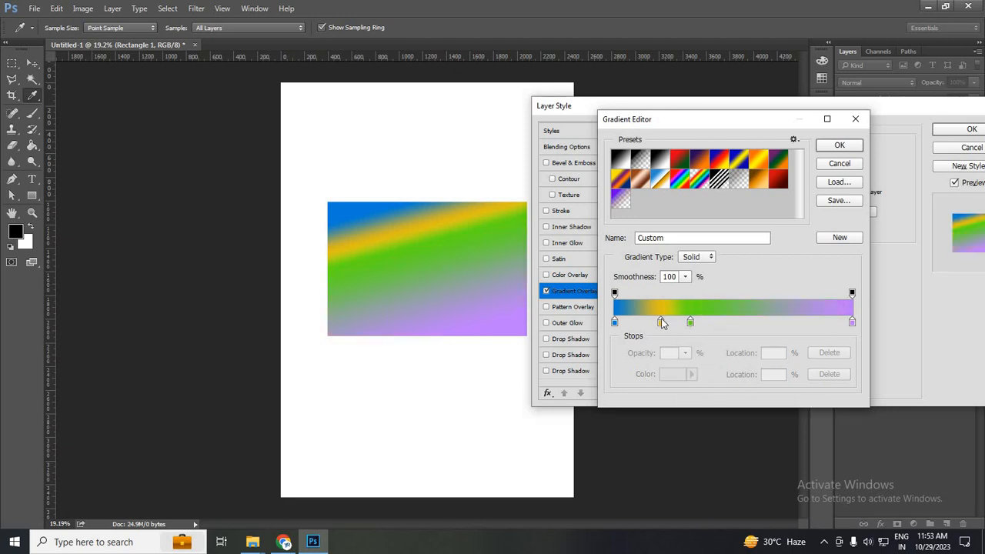
drag(689, 323, 662, 380)
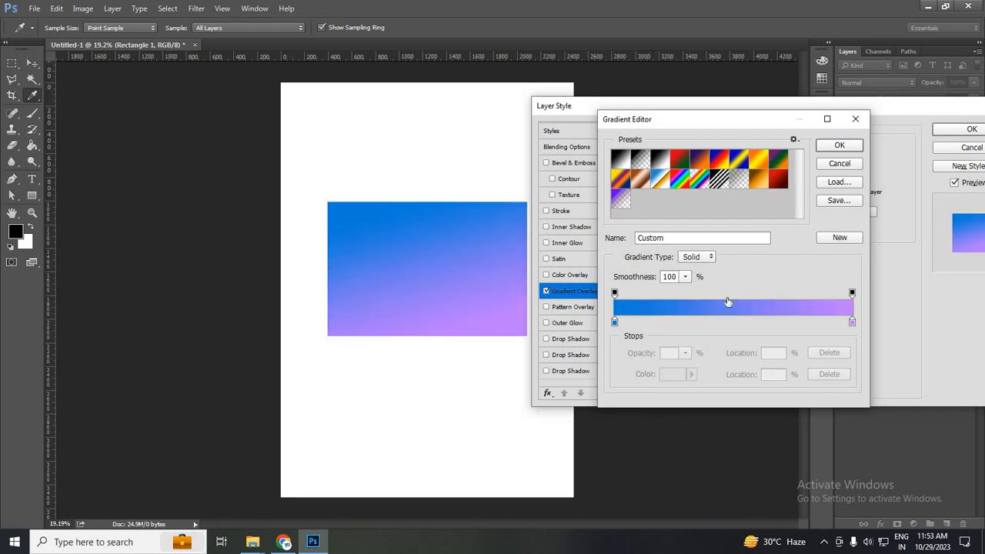
Try the Noise gradient type and return the gradient to the Solid type.
click(705, 264)
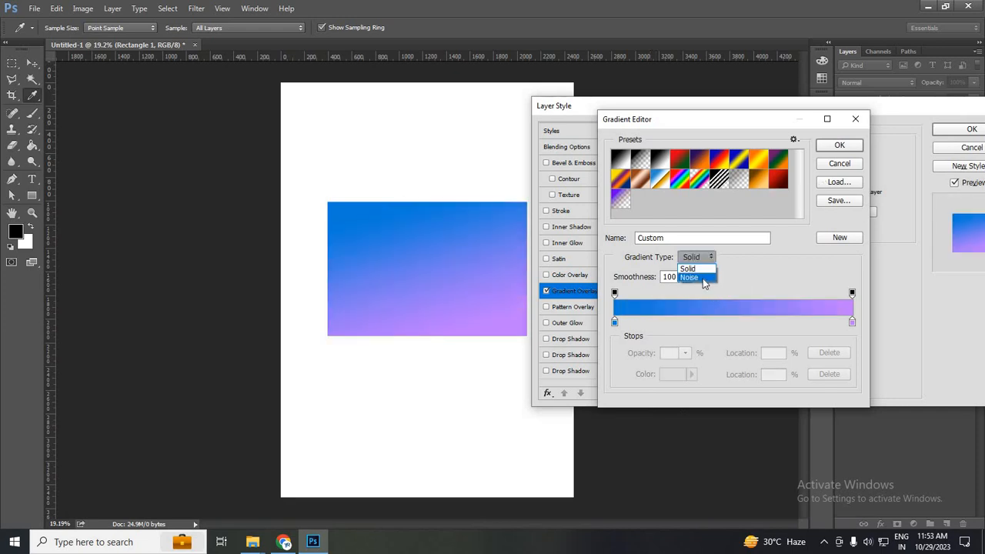
click(702, 278)
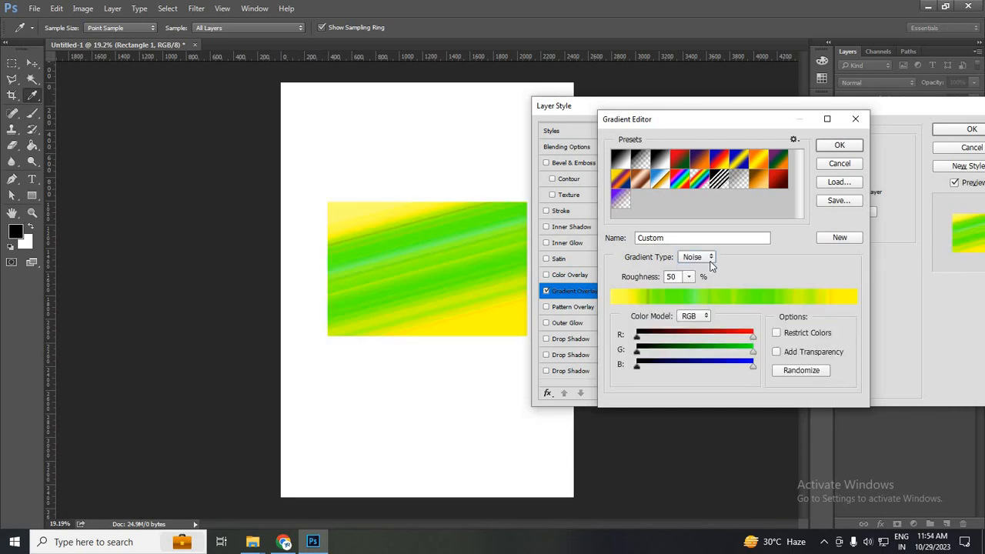
click(711, 262)
click(707, 269)
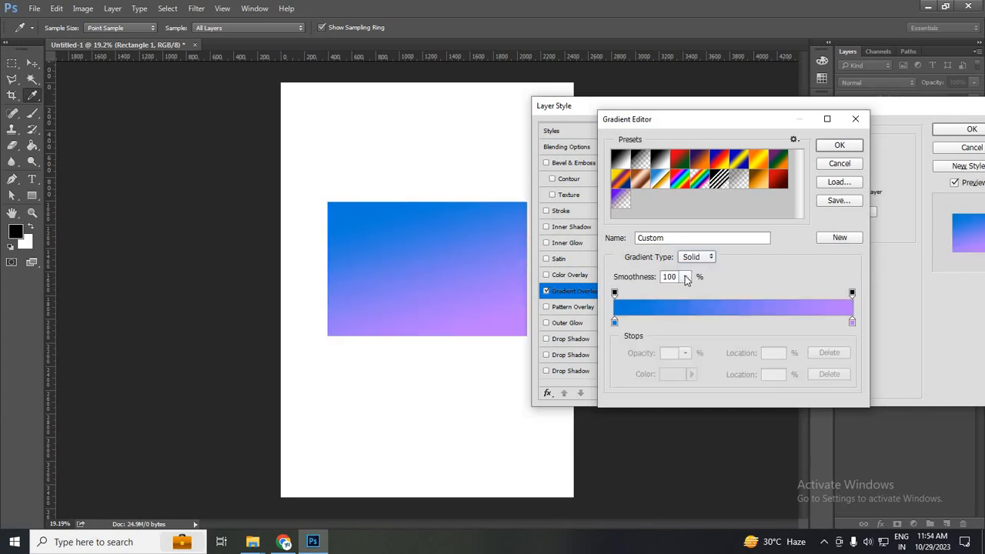
Try gradient smoothness values of 36% and 10%, and return the smoothness to 100%.
click(685, 276)
click(643, 294)
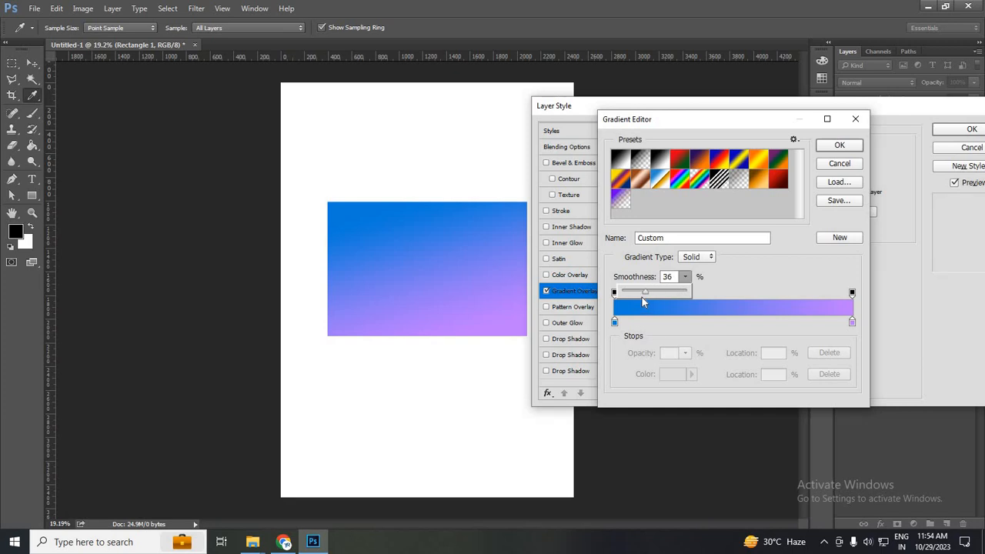
click(629, 295)
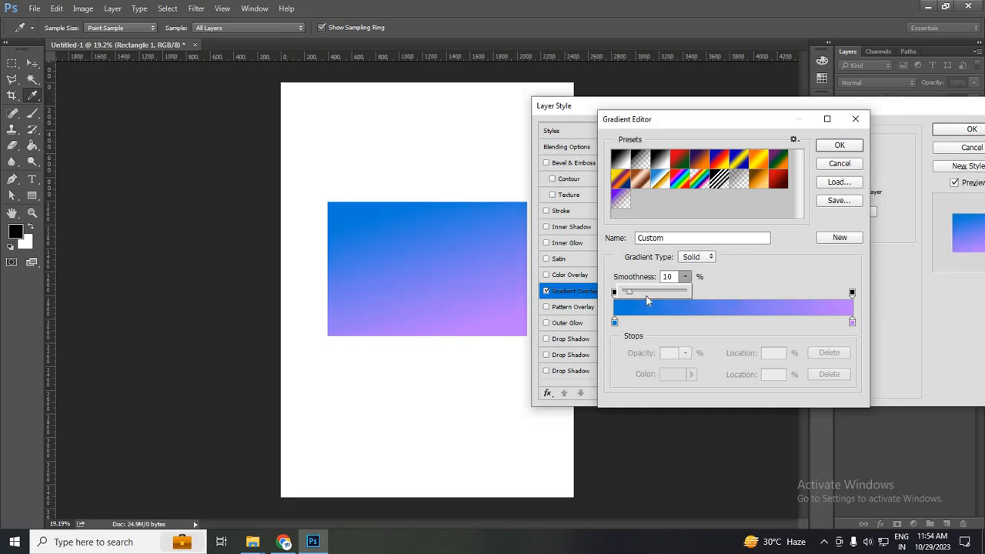
click(686, 294)
Save the blue-to-purple gradient as a new preset under the name Custom.
click(771, 236)
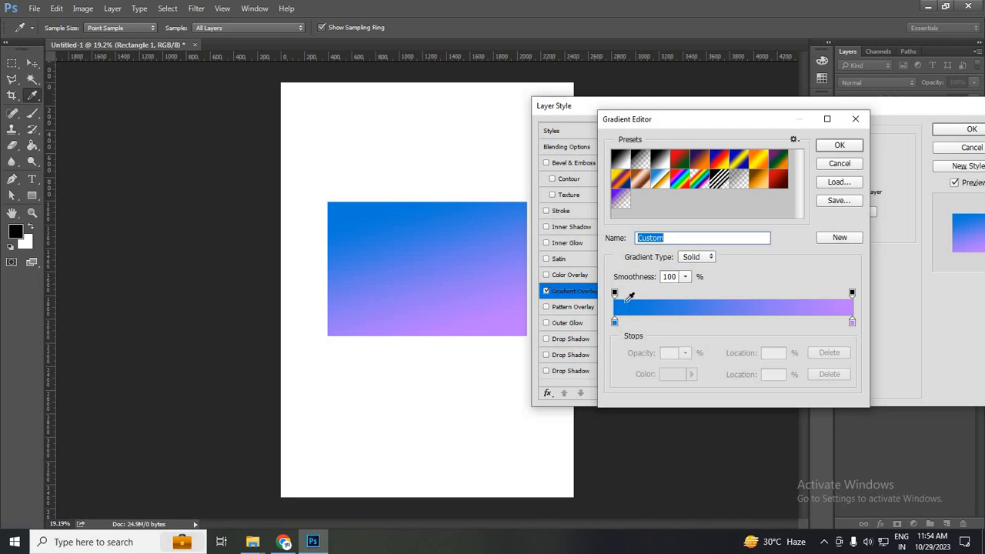
click(842, 238)
Try 37% opacity on the gradient's starting opacity stop and return it to 100%.
click(615, 293)
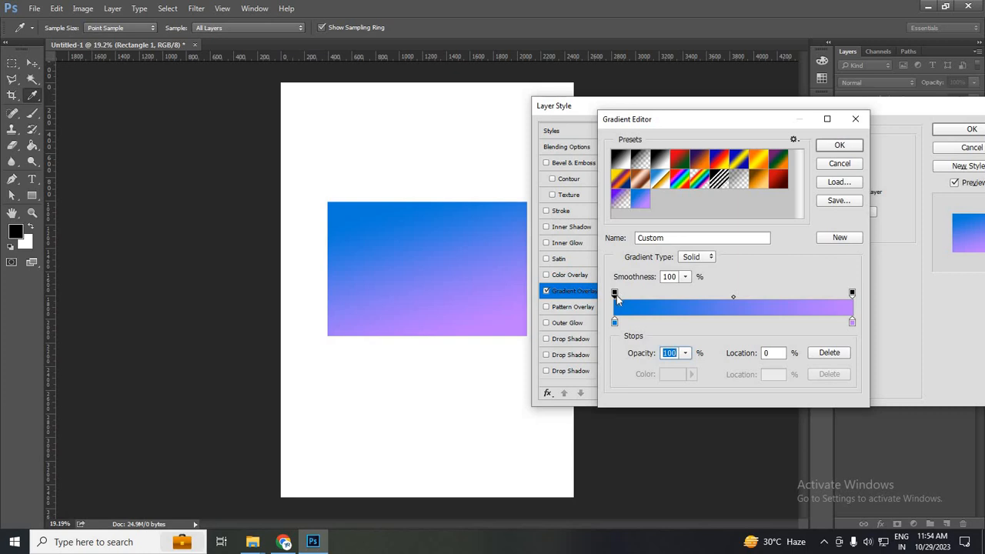
click(685, 353)
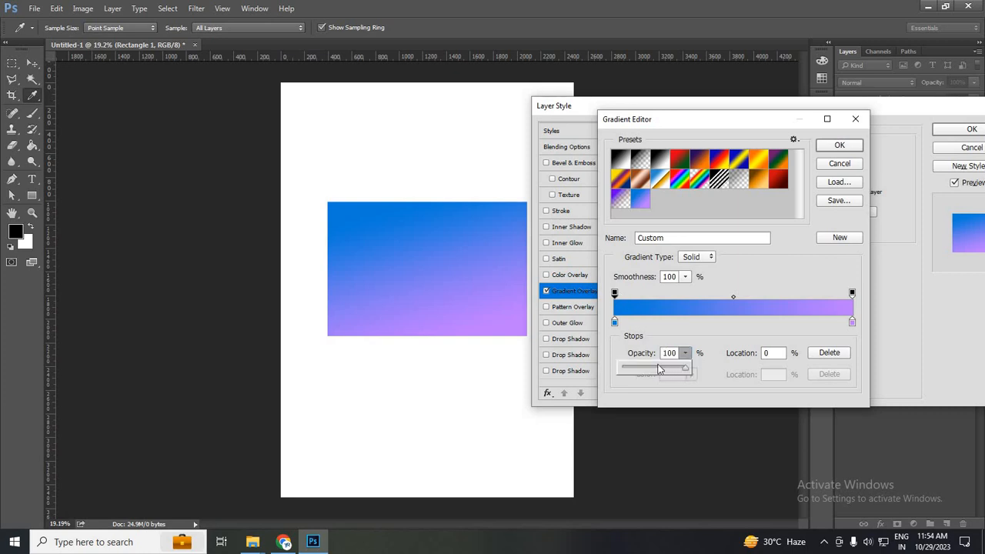
drag(659, 369, 646, 369)
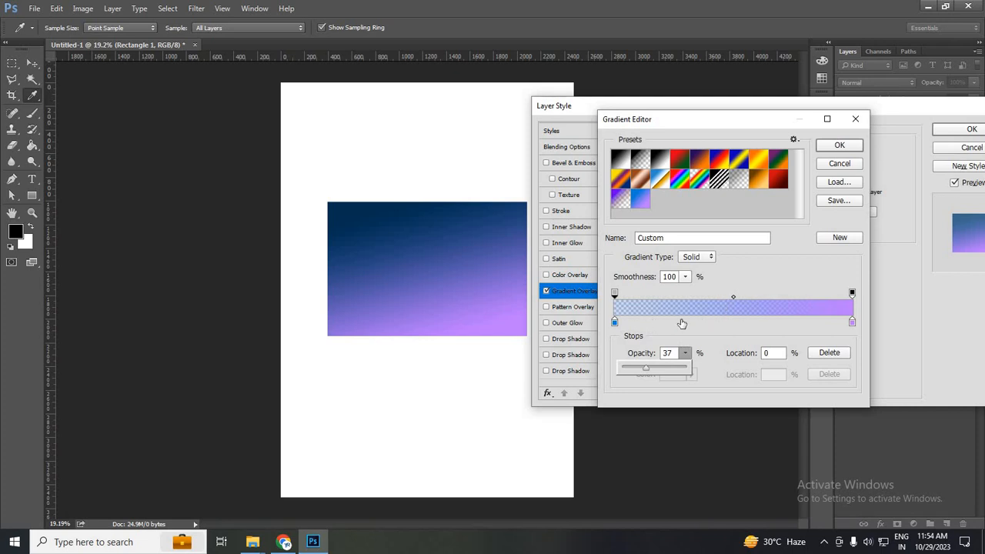
drag(648, 370, 696, 365)
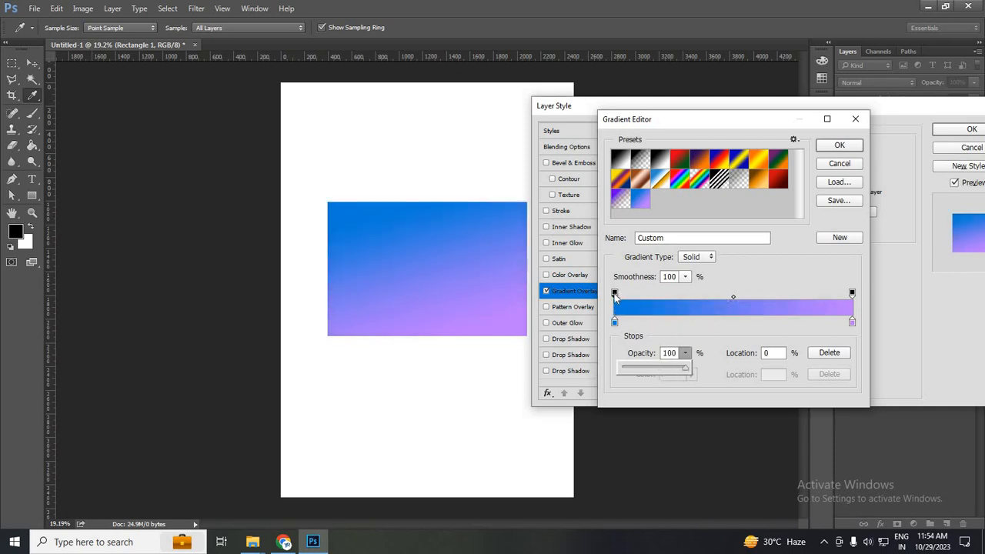
Adjust the end opacity stop, leave it at 100% opacity, and accept the edited gradient.
click(852, 293)
click(685, 353)
drag(655, 370, 792, 363)
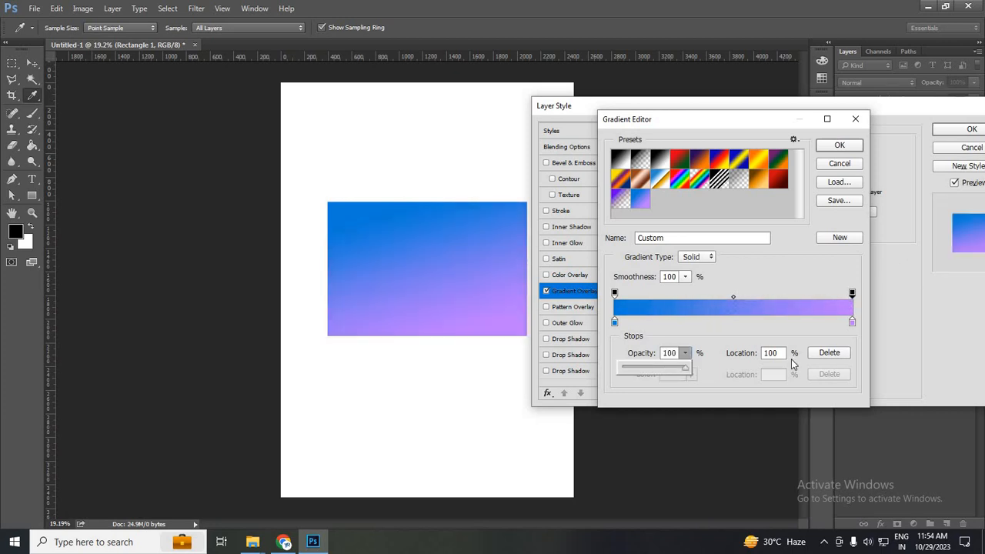
click(854, 145)
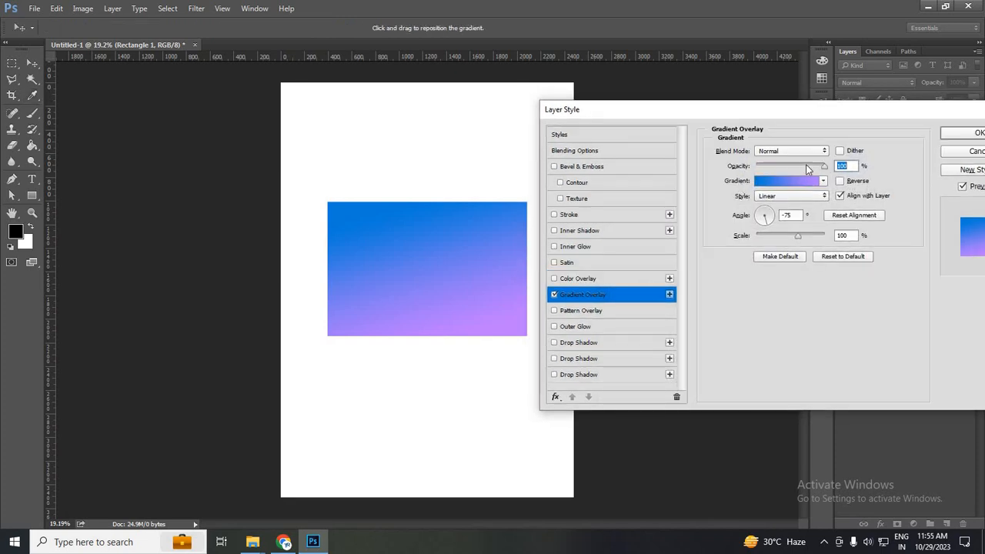
Try blend modes such as Darker Color, Overlay, Hard Light and Difference on the gradient overlay, and return it to Normal.
drag(808, 170, 823, 151)
click(823, 151)
click(823, 151)
scroll(823, 151, down, 8)
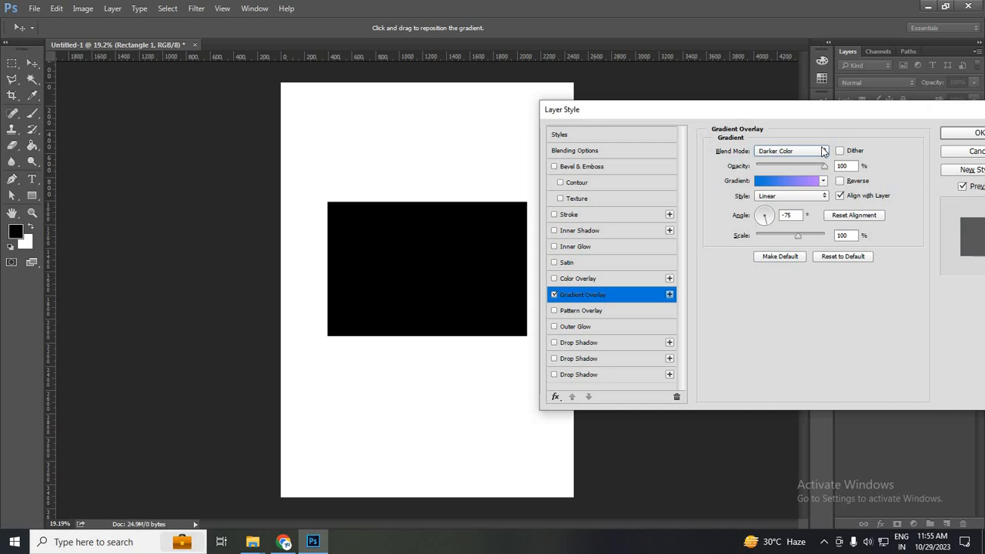
scroll(823, 151, down, 4)
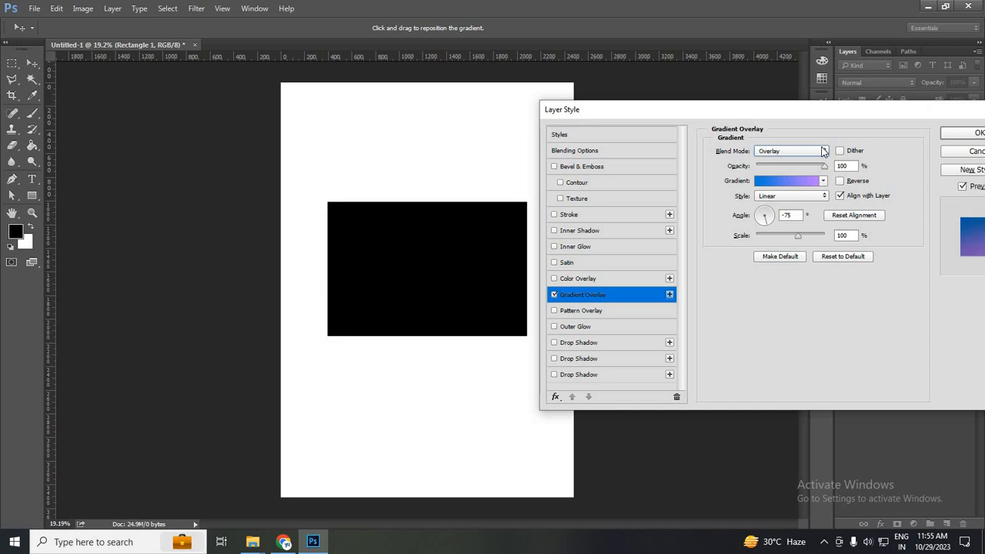
scroll(823, 151, down, 2)
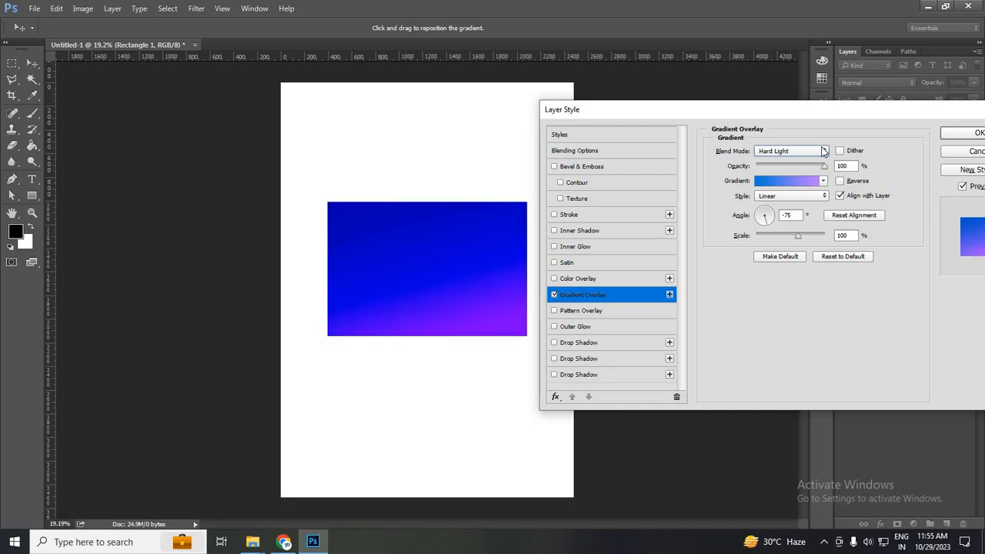
scroll(823, 151, down, 5)
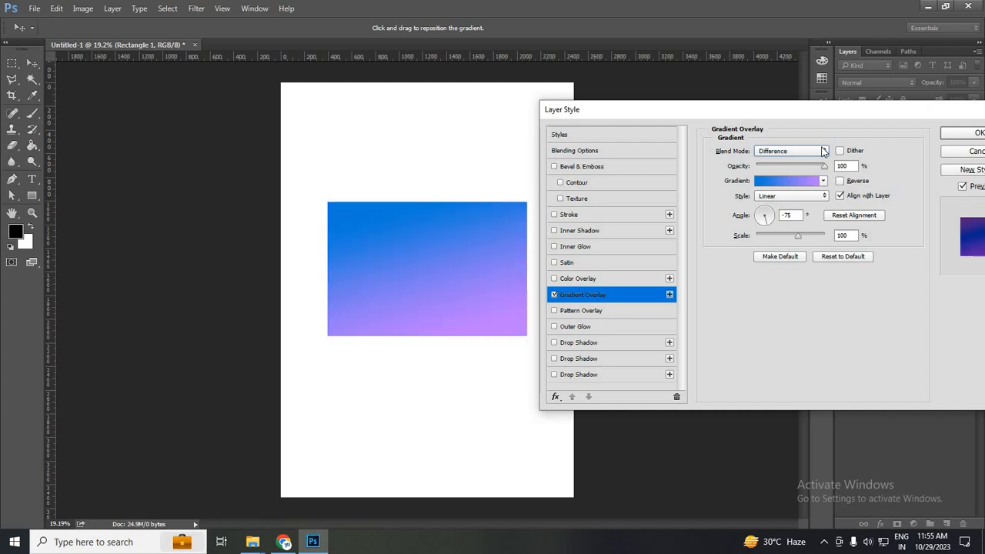
click(821, 153)
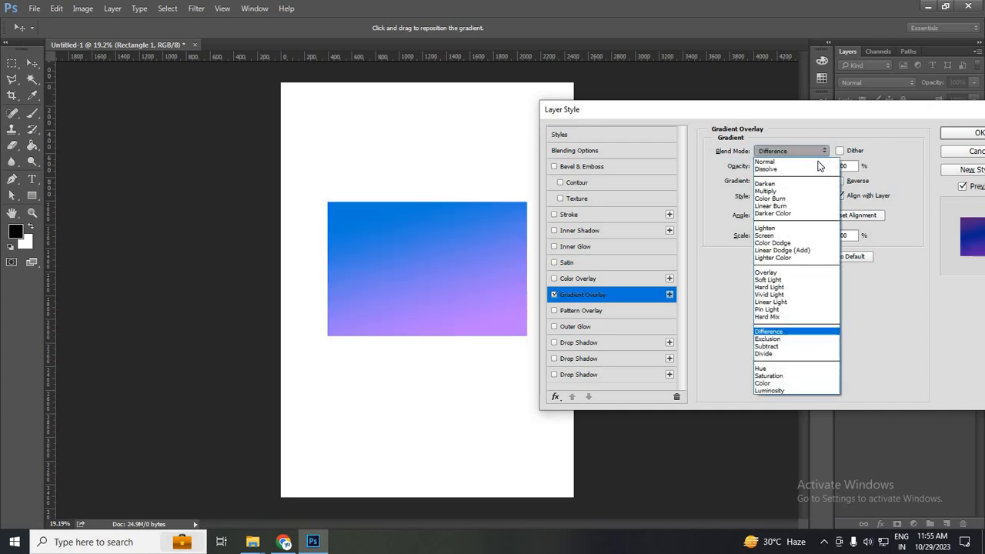
click(819, 162)
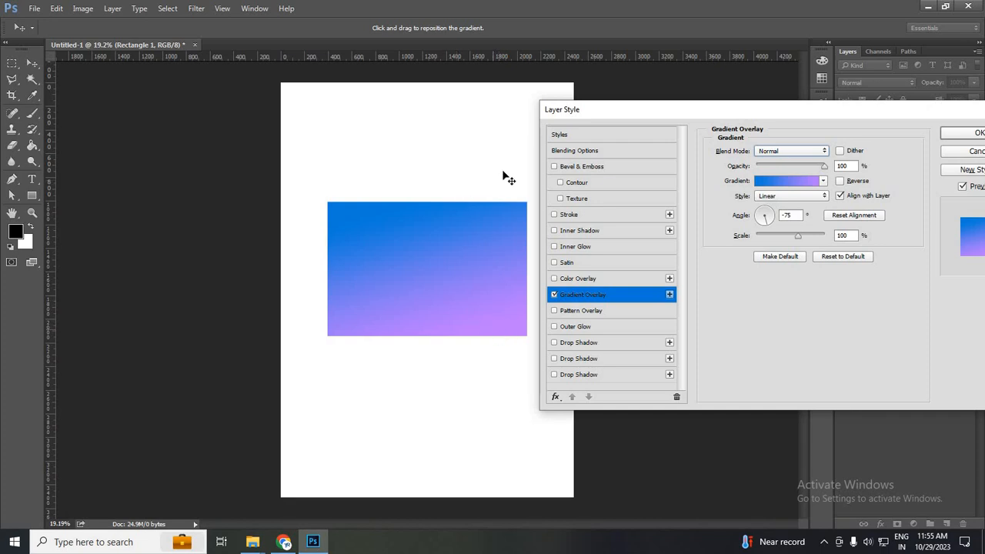
Try the overlay's Reverse and Align with Layer options, leaving Reverse off and Align with Layer on.
click(839, 181)
click(840, 182)
click(840, 196)
click(840, 196)
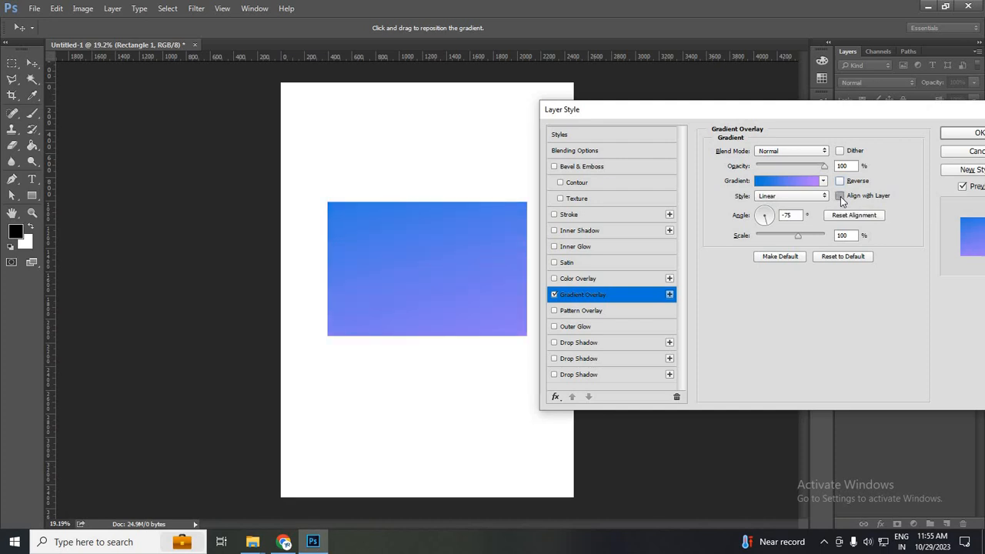
click(840, 196)
click(840, 196)
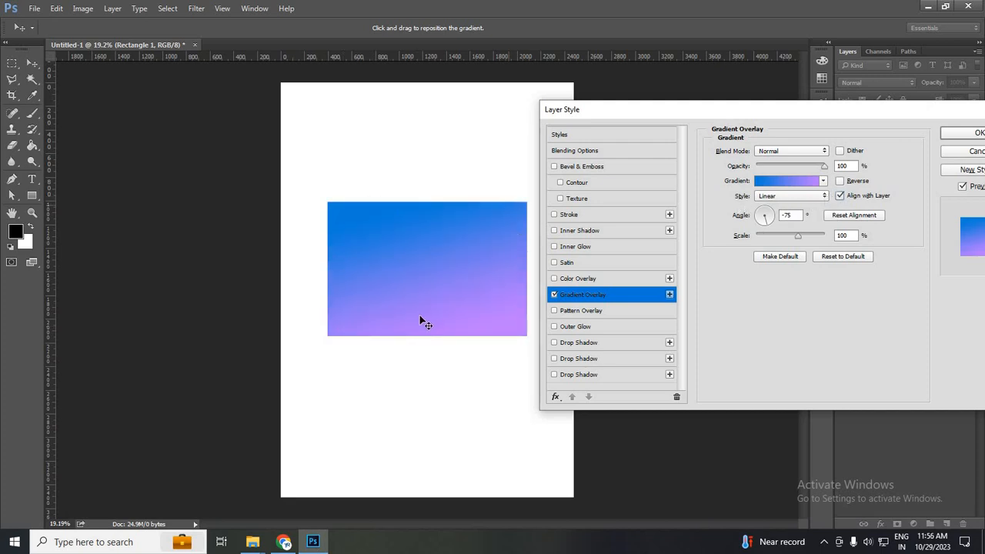
Try the Radial, Angle, Reflected and Diamond gradient styles, and return the overlay to the Linear style.
click(824, 197)
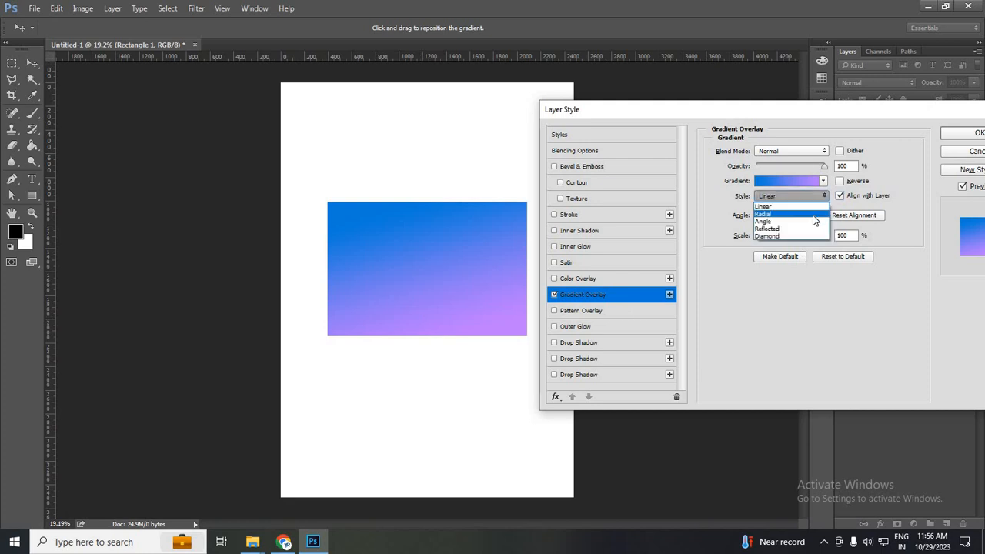
click(813, 216)
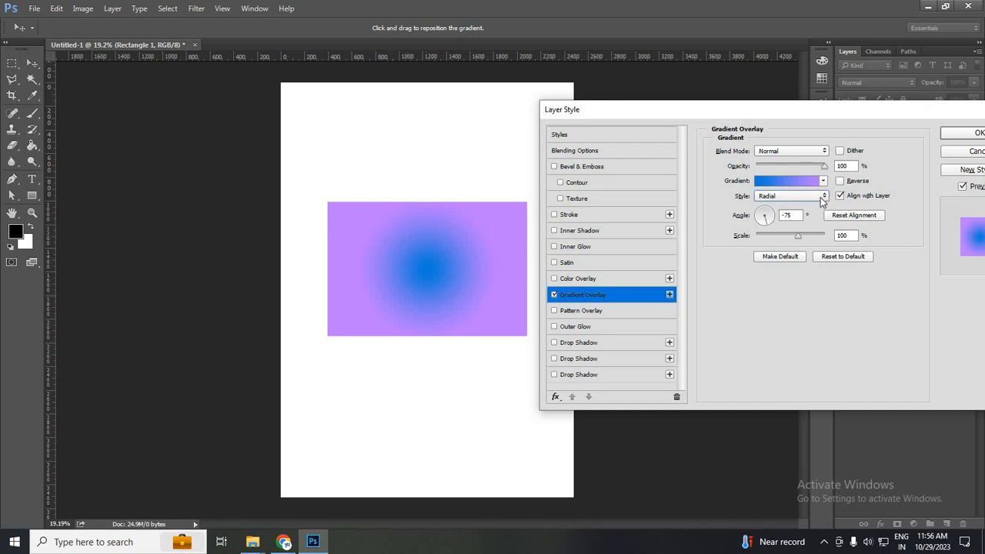
click(791, 195)
click(777, 225)
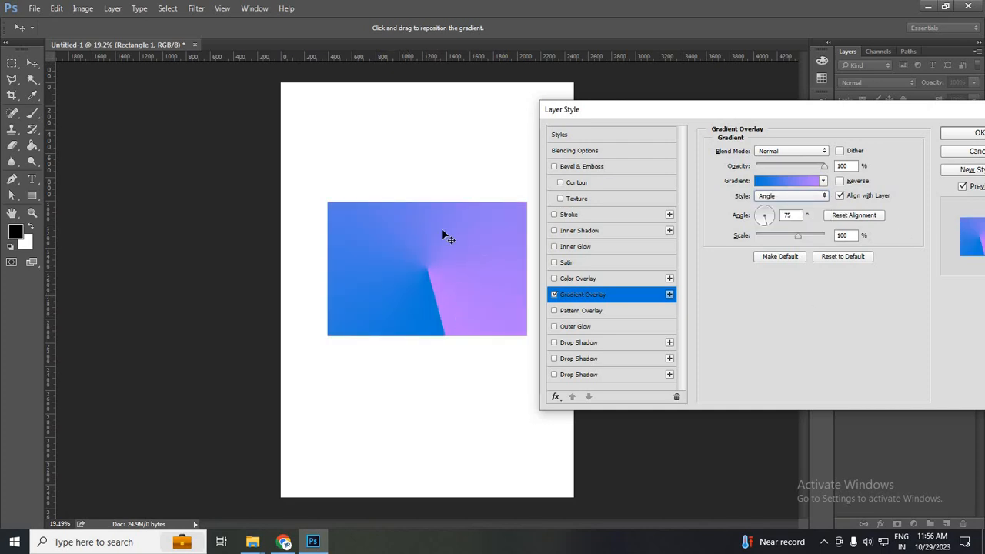
click(823, 197)
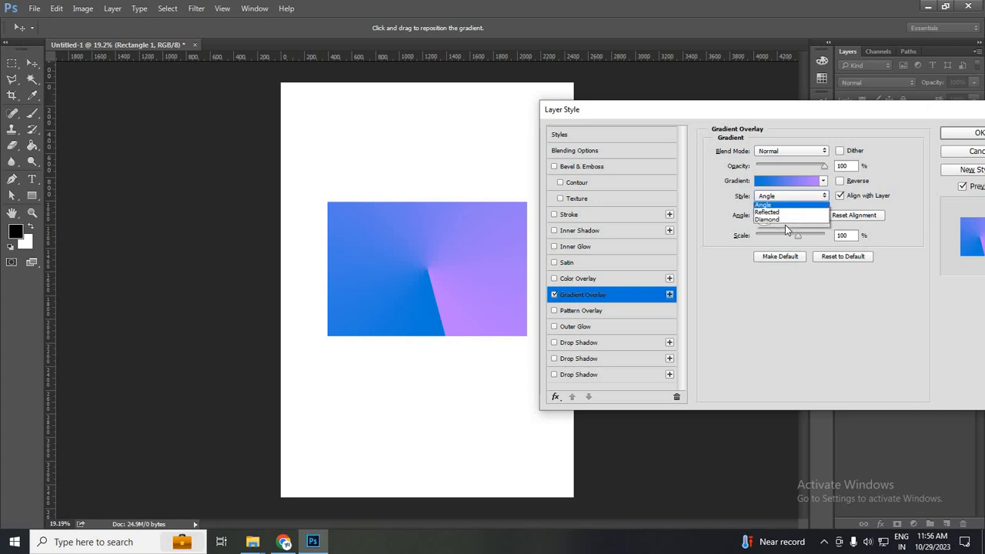
click(785, 228)
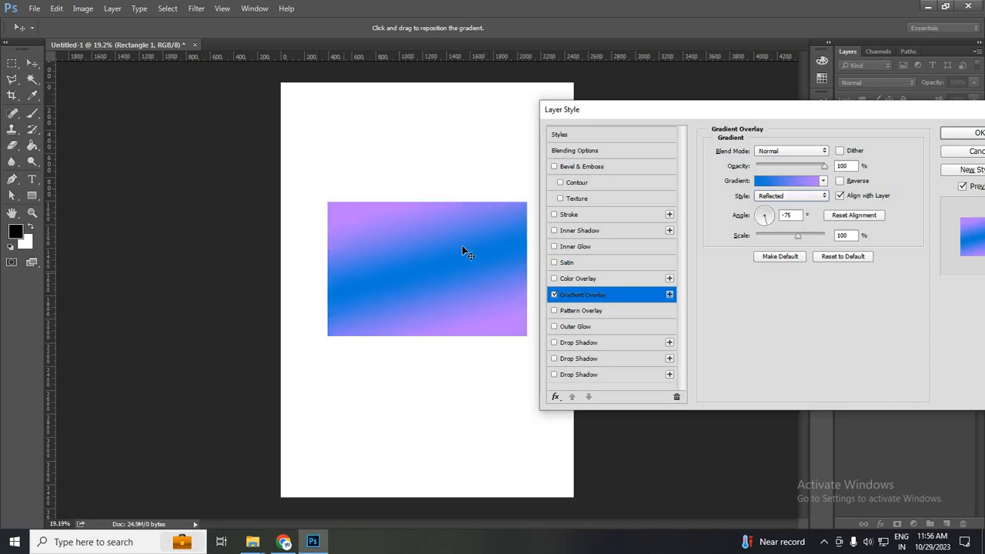
click(795, 198)
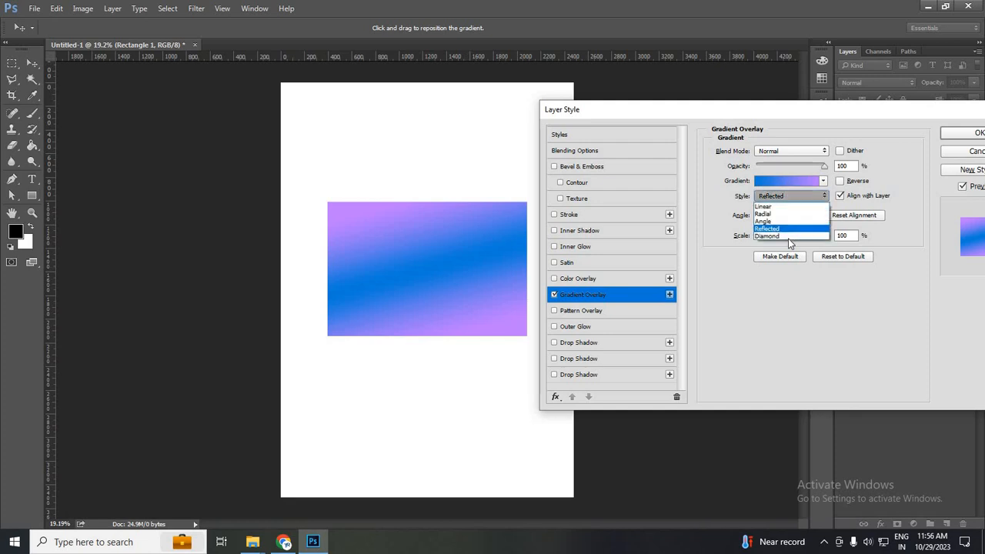
click(797, 240)
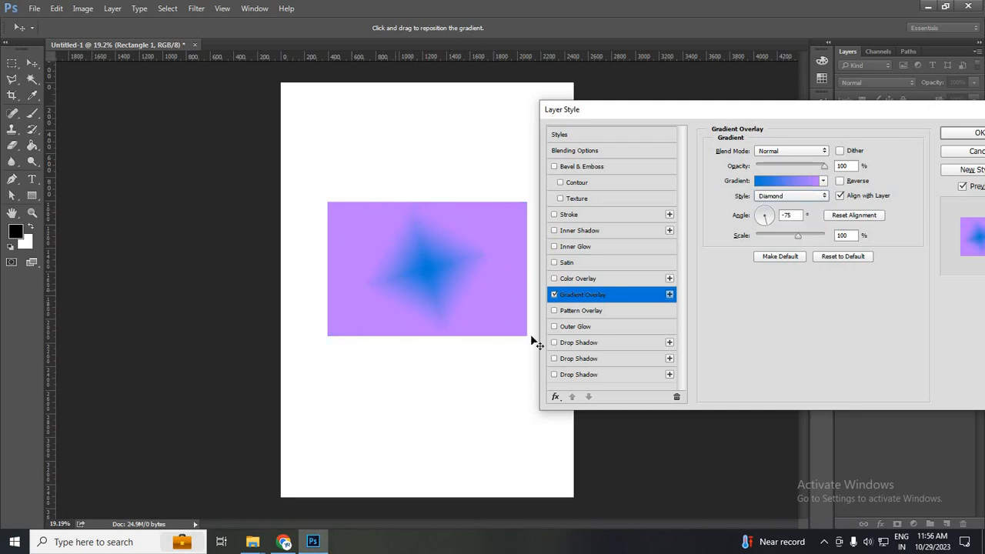
click(798, 199)
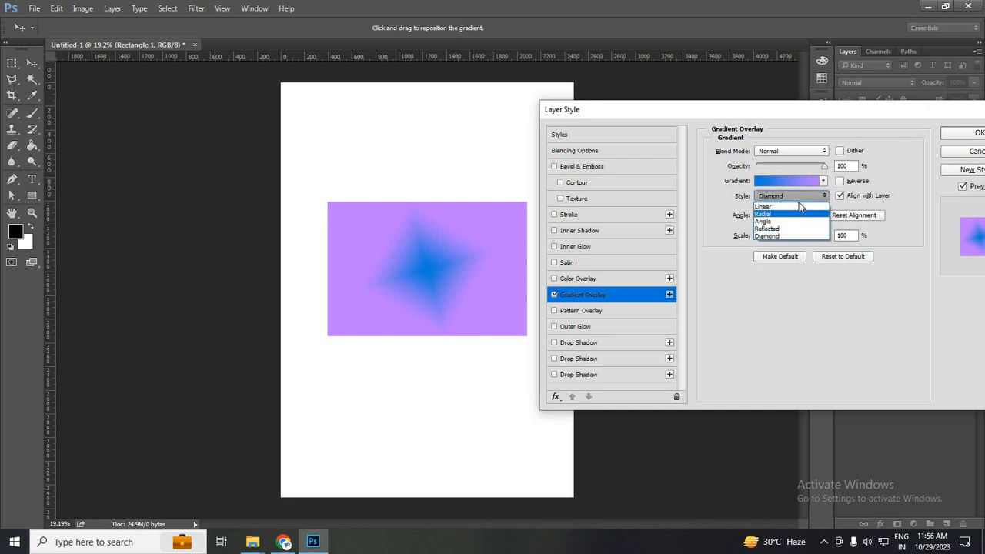
click(804, 206)
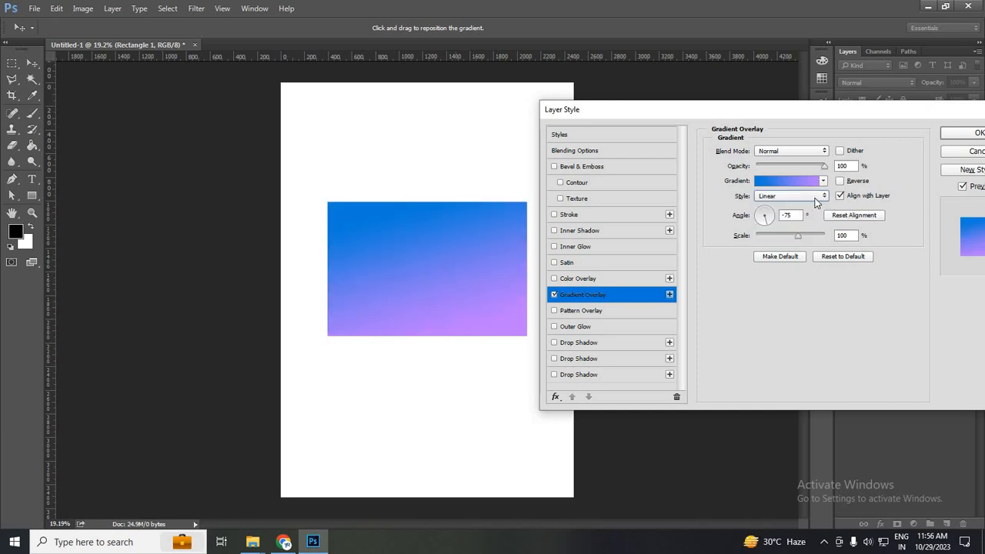
click(817, 202)
click(816, 202)
Try several directions for the linear gradient, including angles of 129° and 100°.
click(759, 220)
click(757, 216)
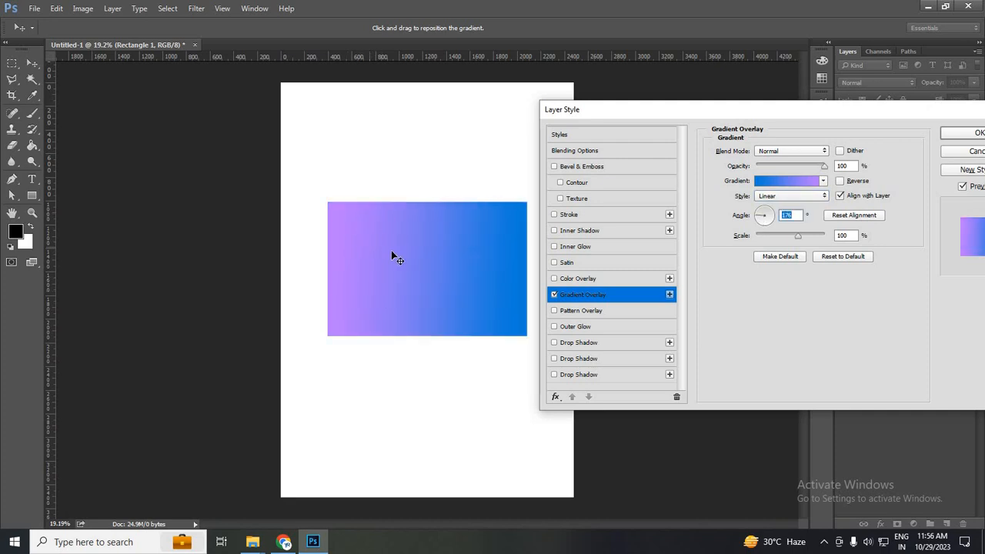
click(760, 216)
click(760, 216)
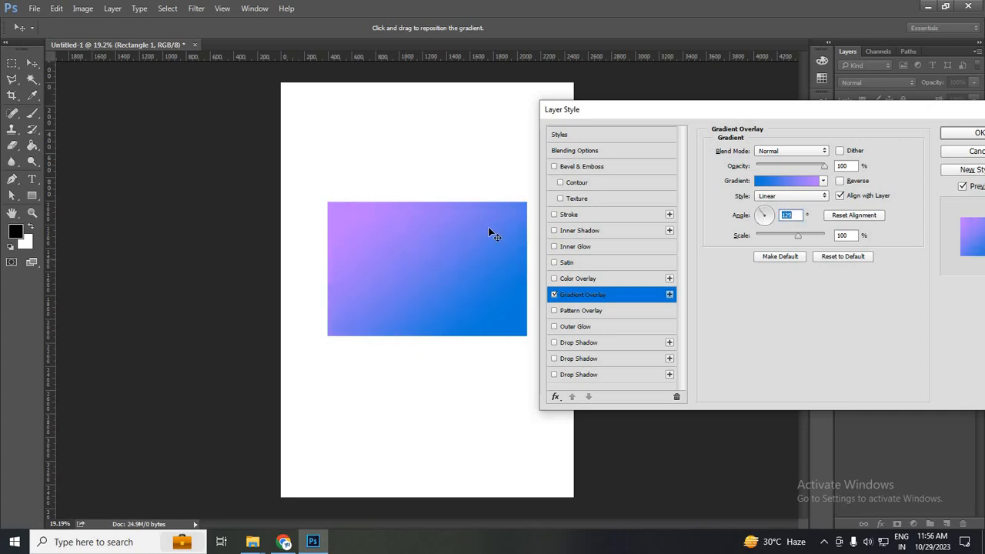
click(765, 215)
click(766, 215)
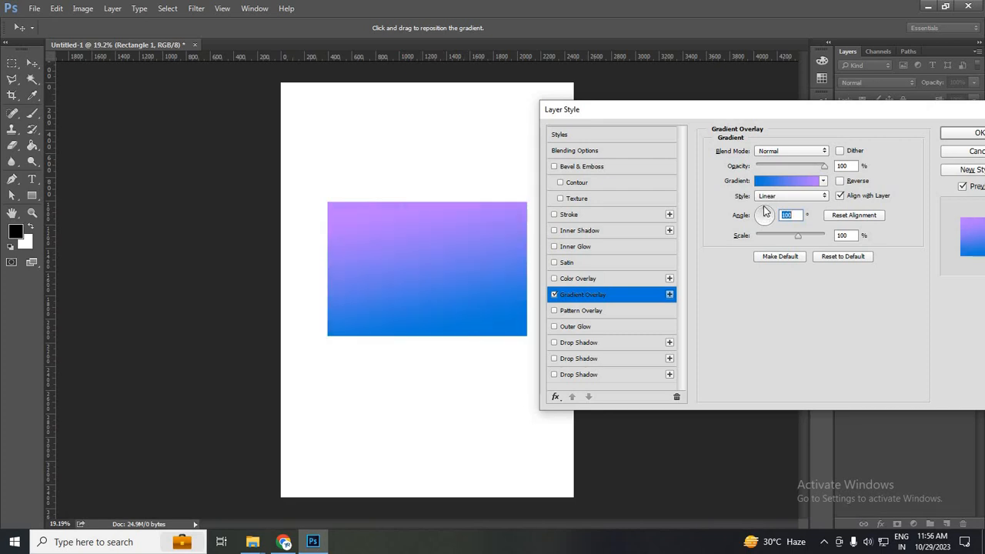
click(763, 207)
click(763, 209)
Set the gradient overlay's angle to 0°.
scroll(772, 226, down, 2)
text(0)
key(Return)
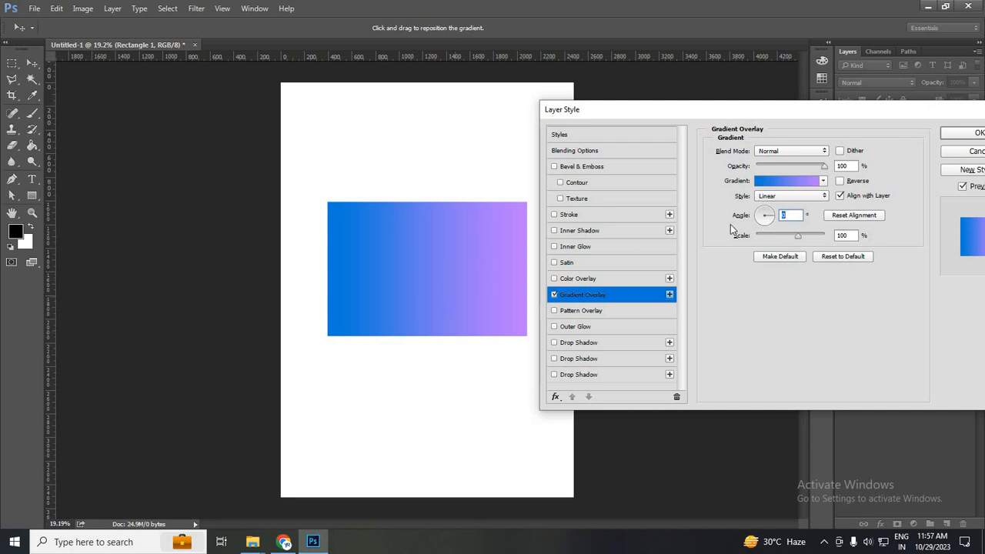
Set the gradient overlay's angle to -100°.
drag(766, 223, 796, 220)
scroll(795, 219, down, 10)
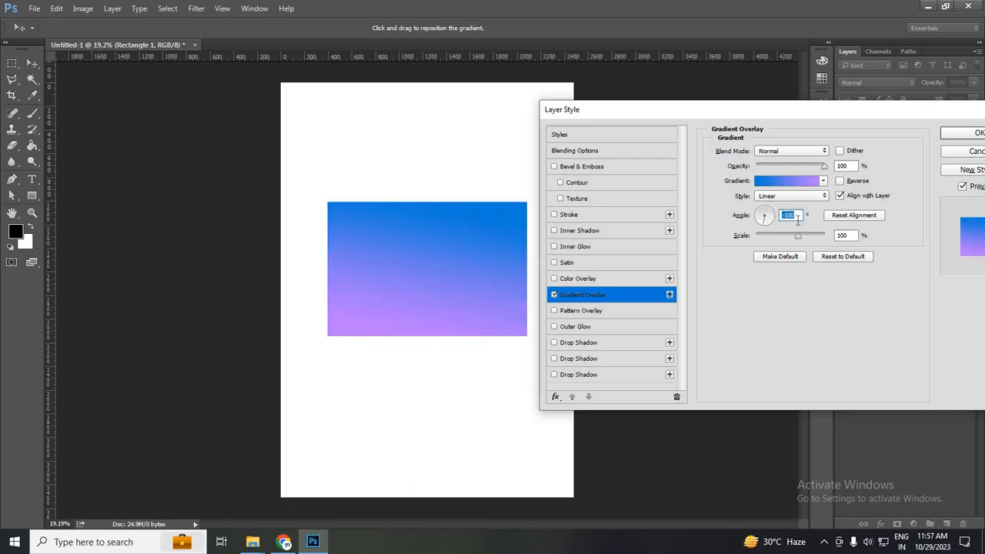
click(800, 219)
Reduce the gradient overlay's scale to about 89% and apply the layer style to the rectangle.
drag(825, 240, 792, 237)
drag(794, 115, 800, 105)
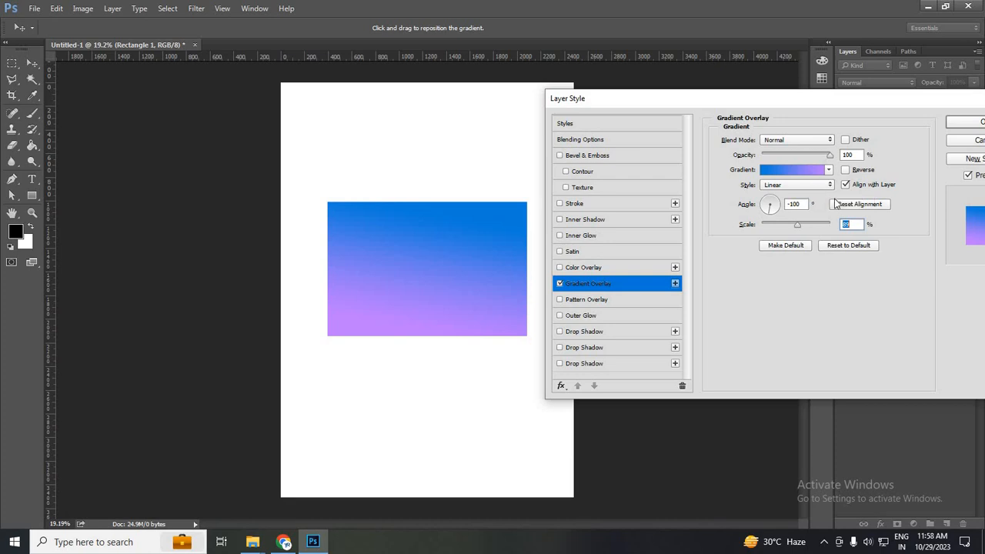
click(969, 126)
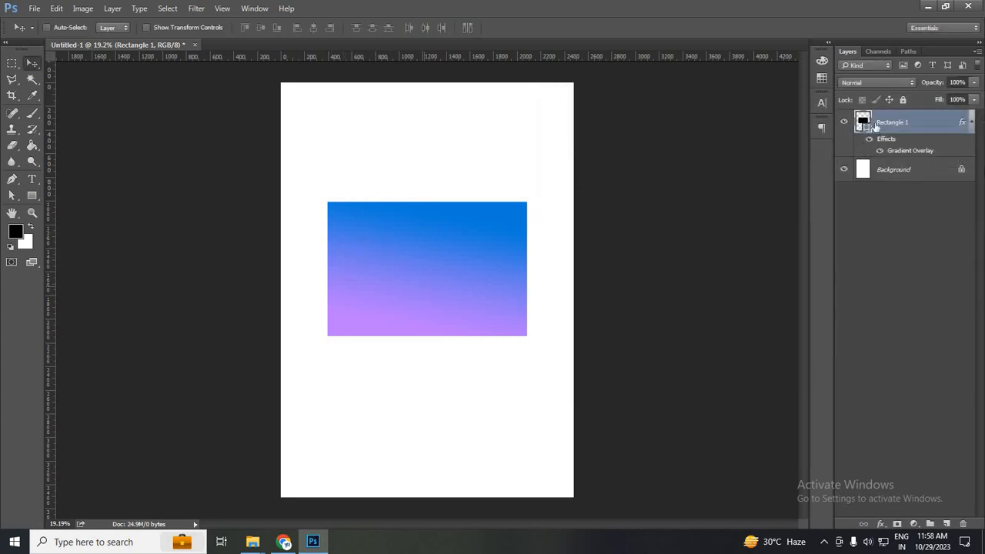
Move the gradient rectangle straight up near the page's upper edge and add a new empty layer above it.
drag(462, 207, 957, 301)
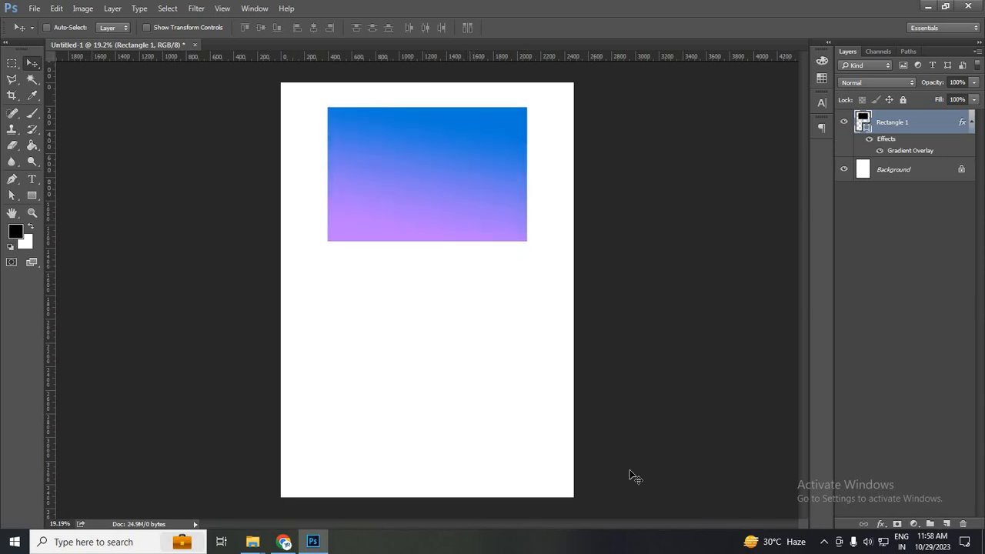
key(ctrl+shift+alt+n)
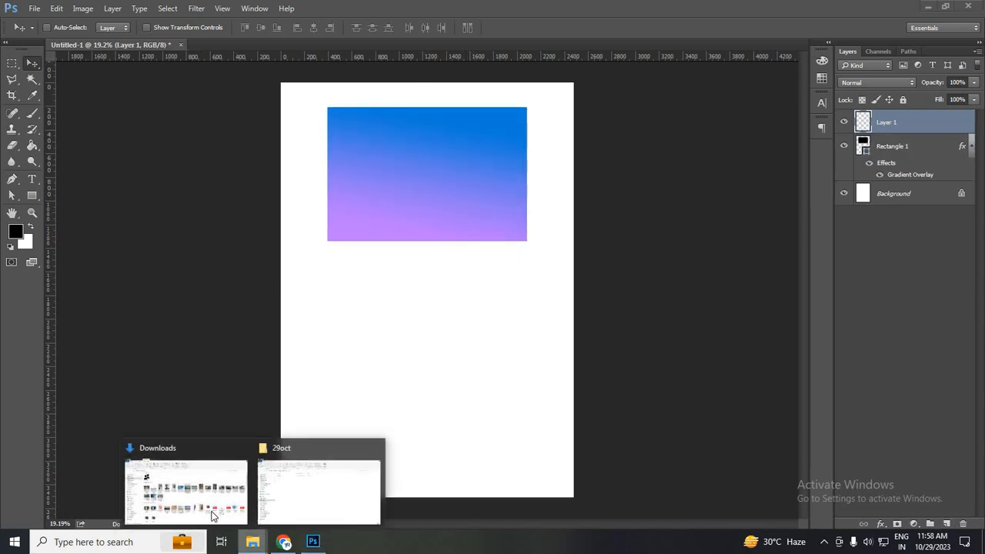
Place the users icon image from the Downloads folder on the page, below the gradient rectangle.
click(186, 491)
drag(175, 151, 450, 406)
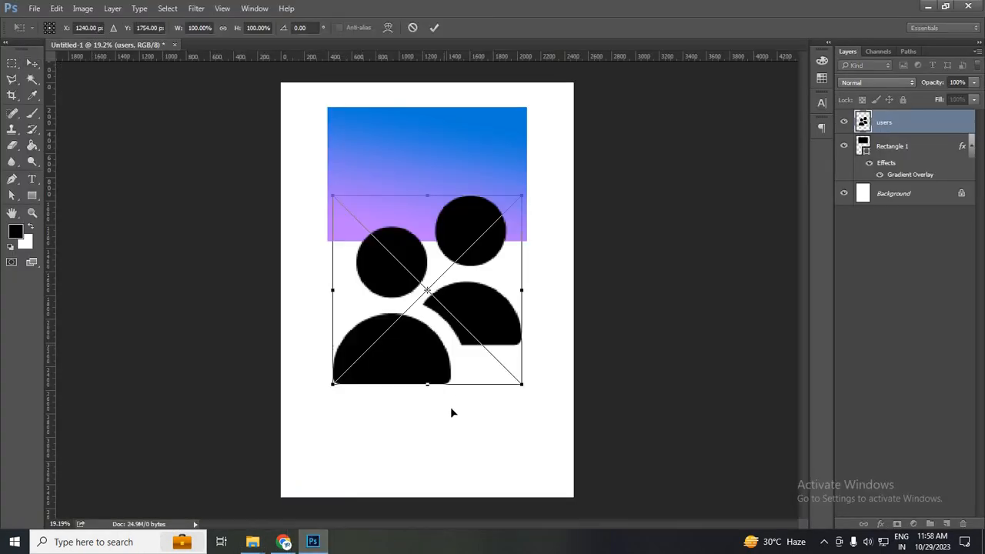
click(434, 28)
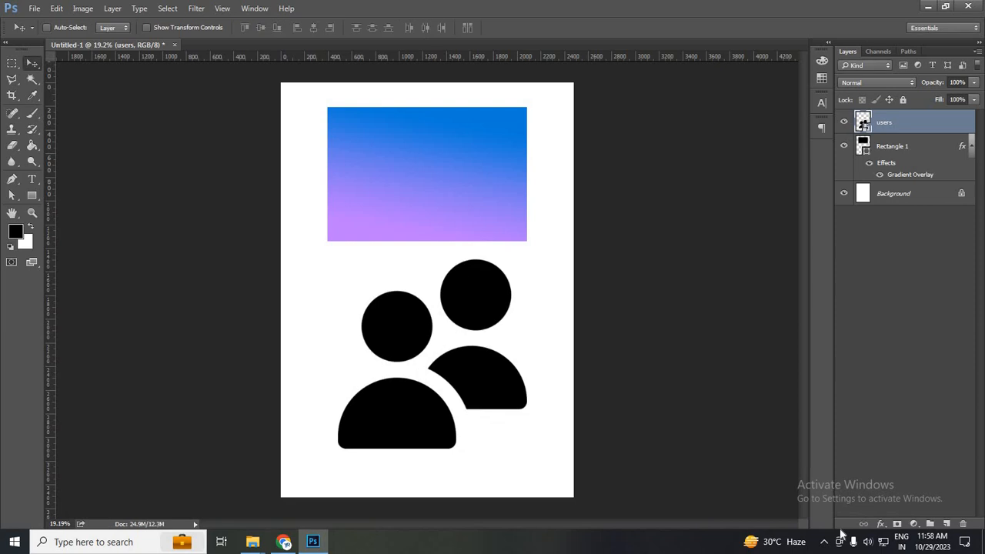
Add a gradient overlay to the users icon and set the gradient's starting colour stop to crimson #d90550.
click(881, 523)
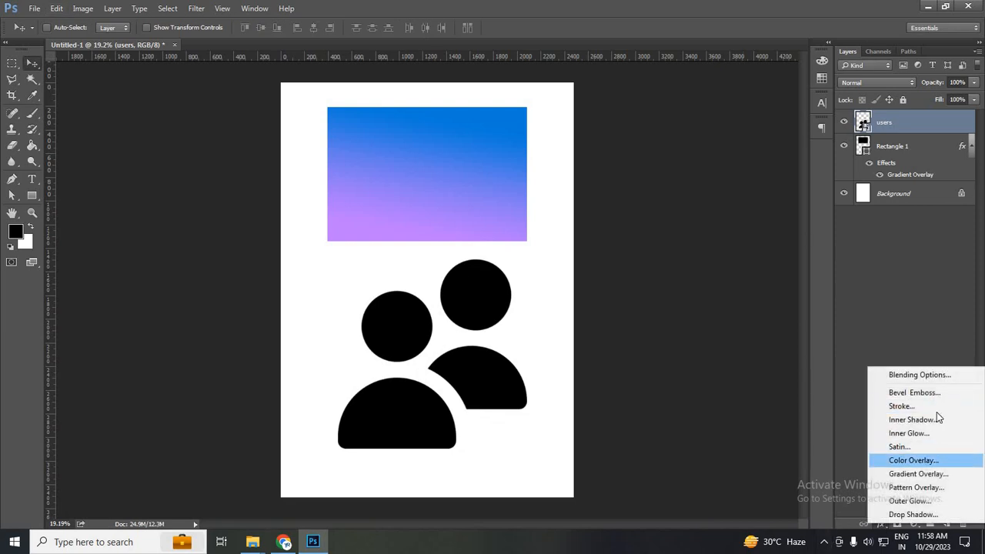
click(917, 473)
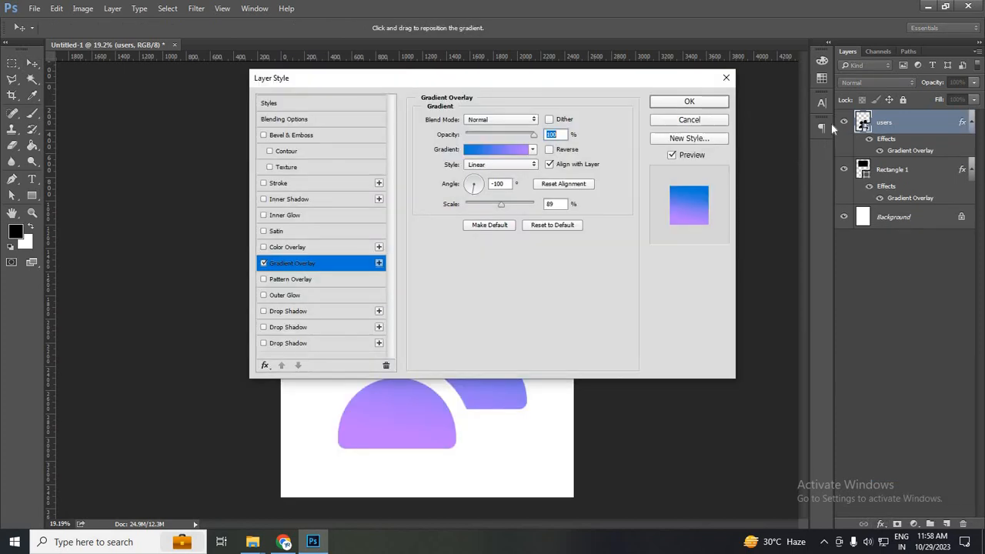
drag(461, 78, 797, 125)
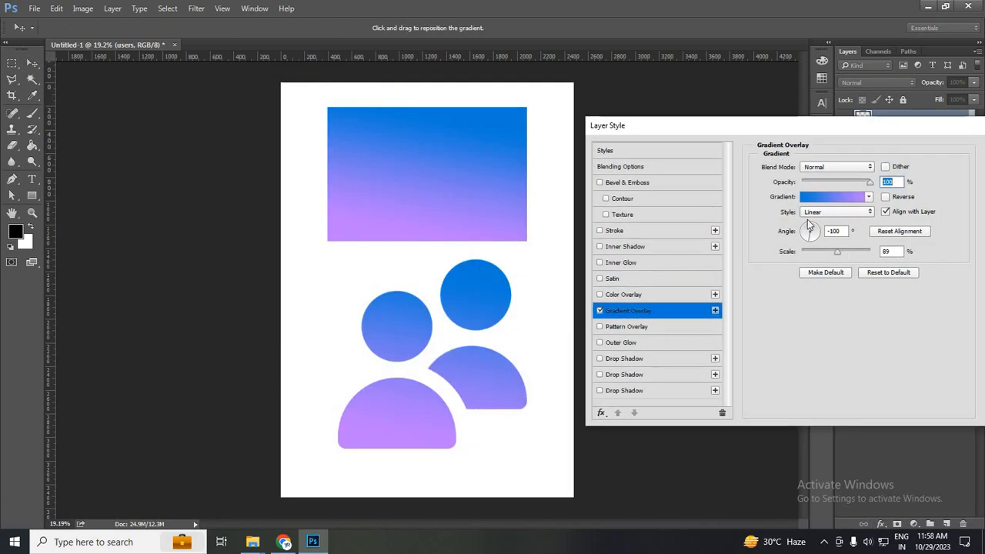
click(835, 196)
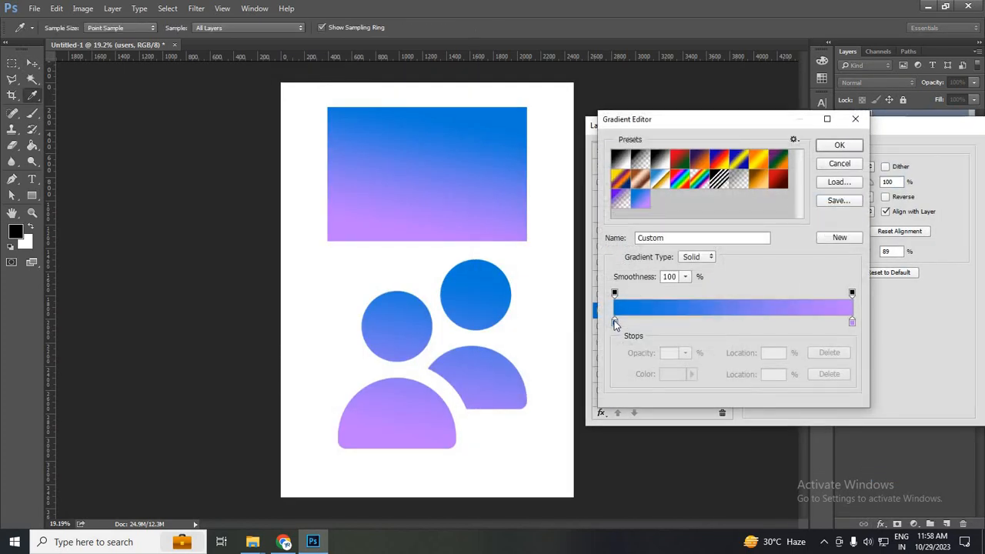
double_click(614, 320)
click(813, 222)
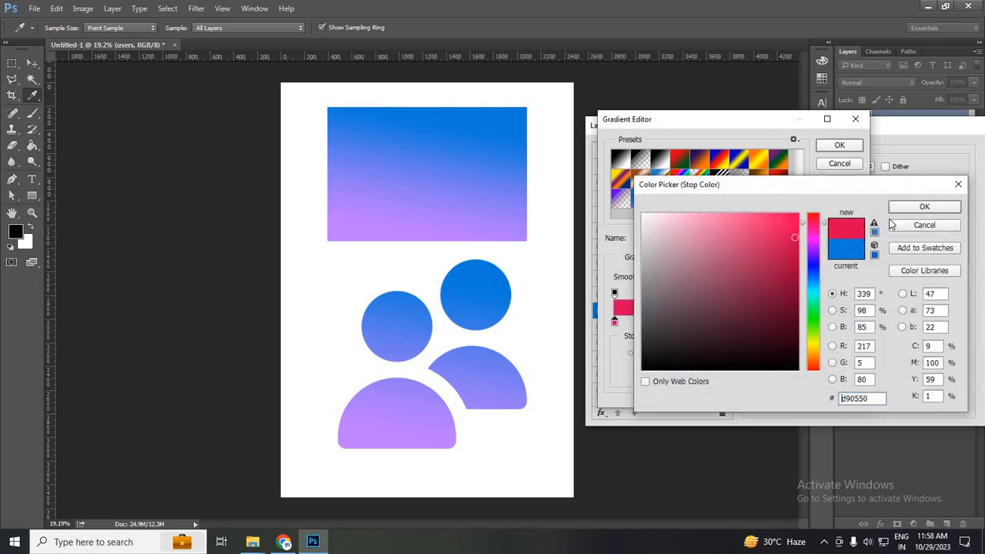
key(Return)
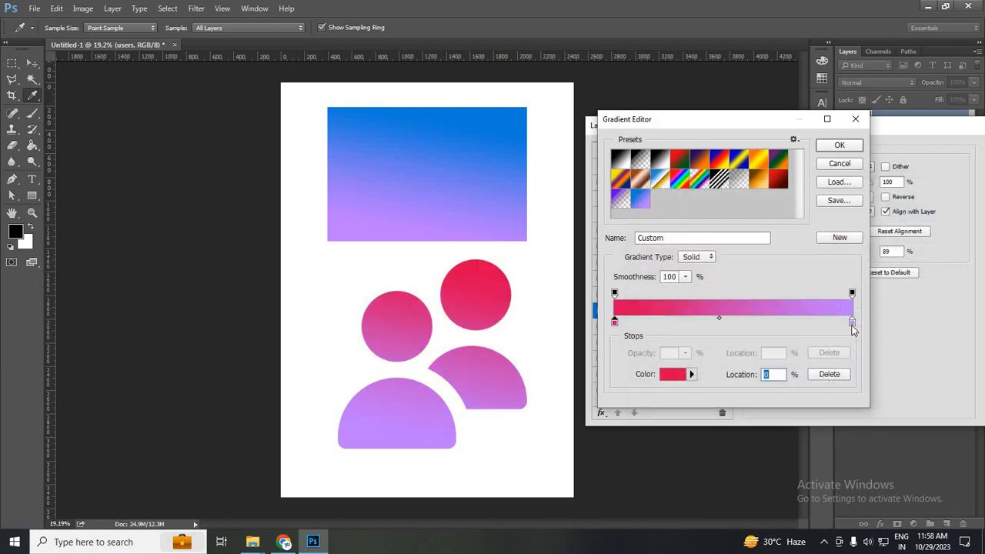
Set the icon gradient's ending colour stop to light blue #7dc9ff and apply the layer style.
double_click(851, 322)
click(816, 281)
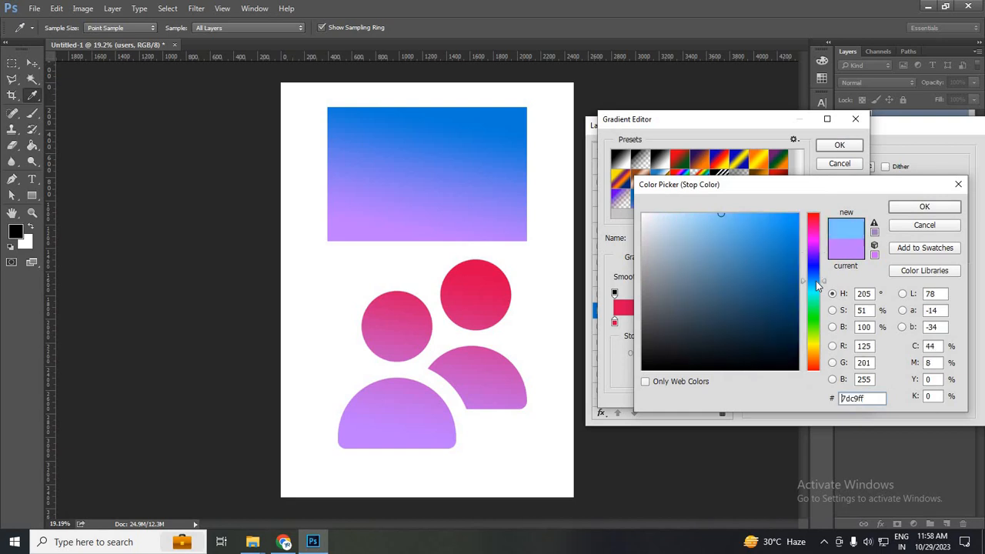
click(897, 210)
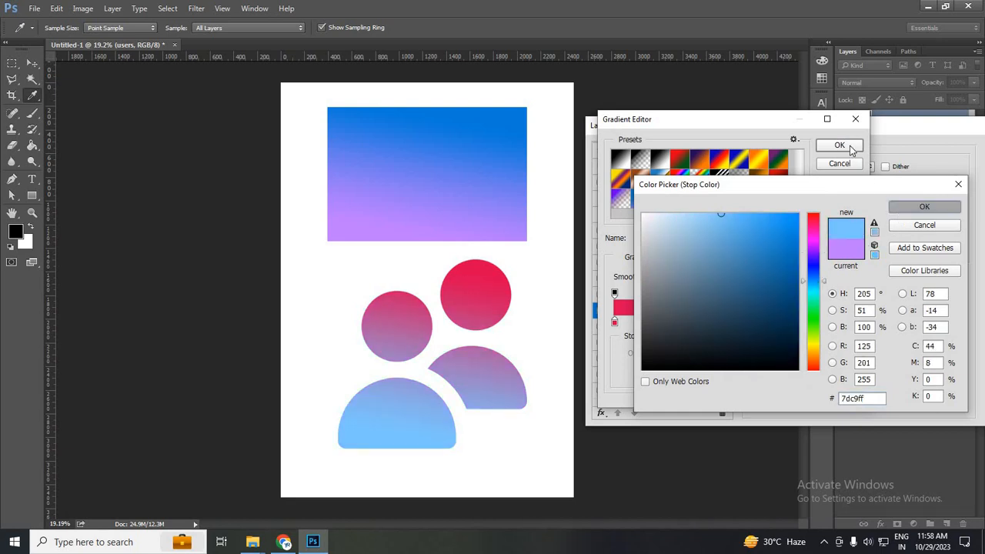
key(Return)
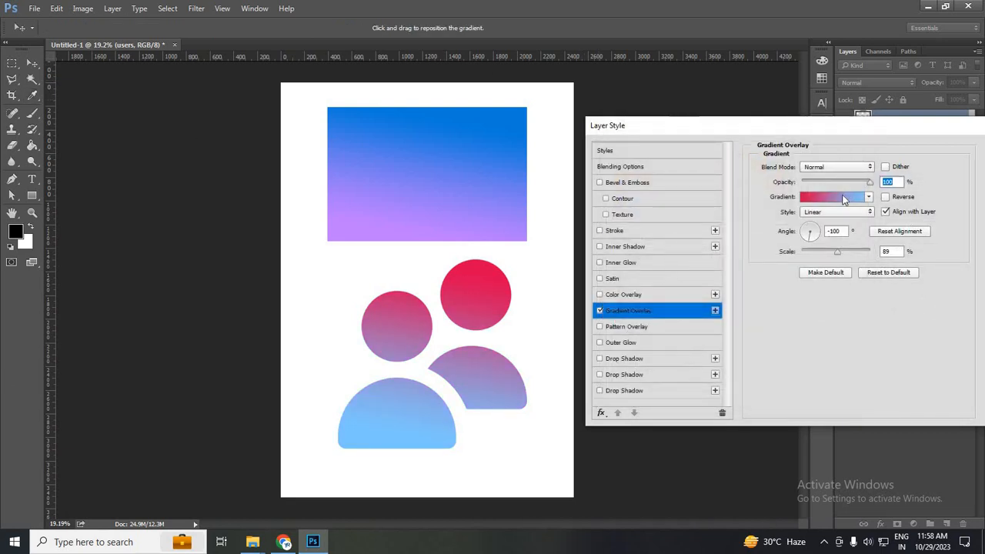
click(845, 199)
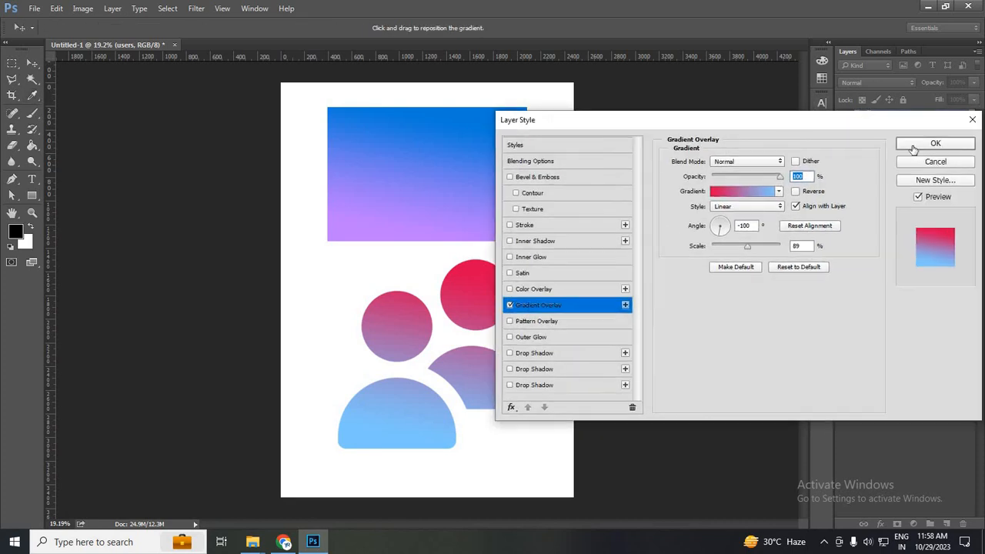
key(Return)
Hide the users and Rectangle 1 layers and add a new empty layer above them.
click(844, 122)
click(845, 169)
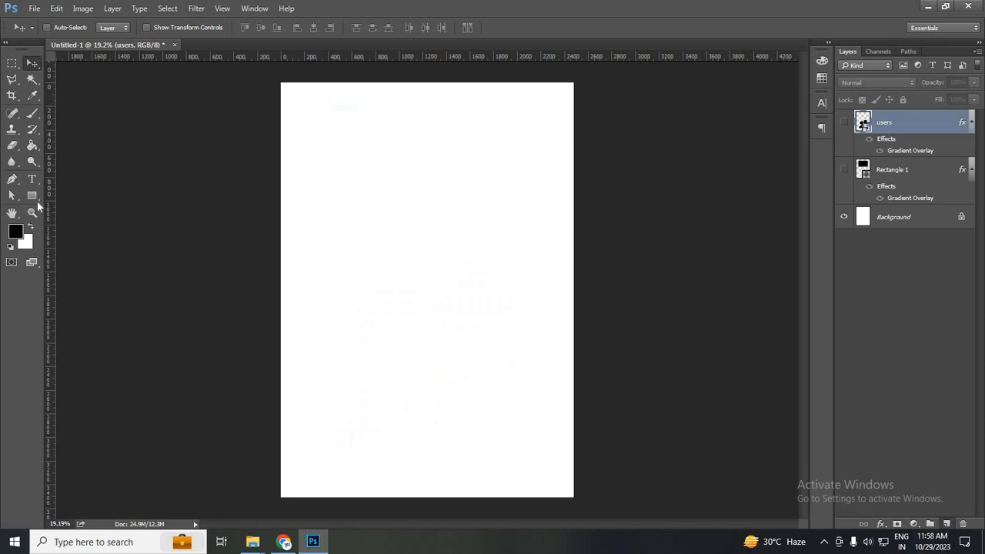
click(946, 524)
Add the text "GRADIENT" in 72 pt Montserrat Black and move it to the centre of the page.
click(32, 179)
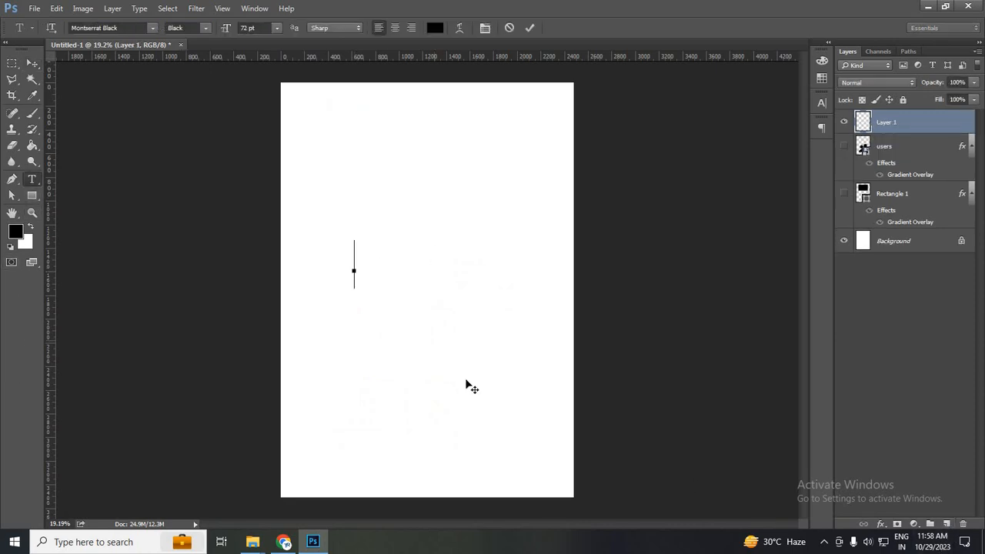
text(G)
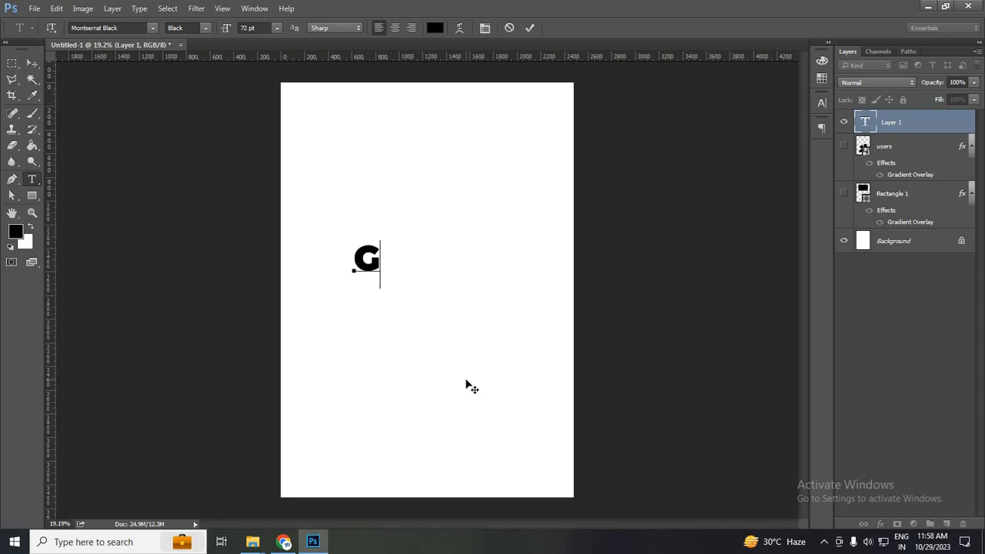
text(RADIE)
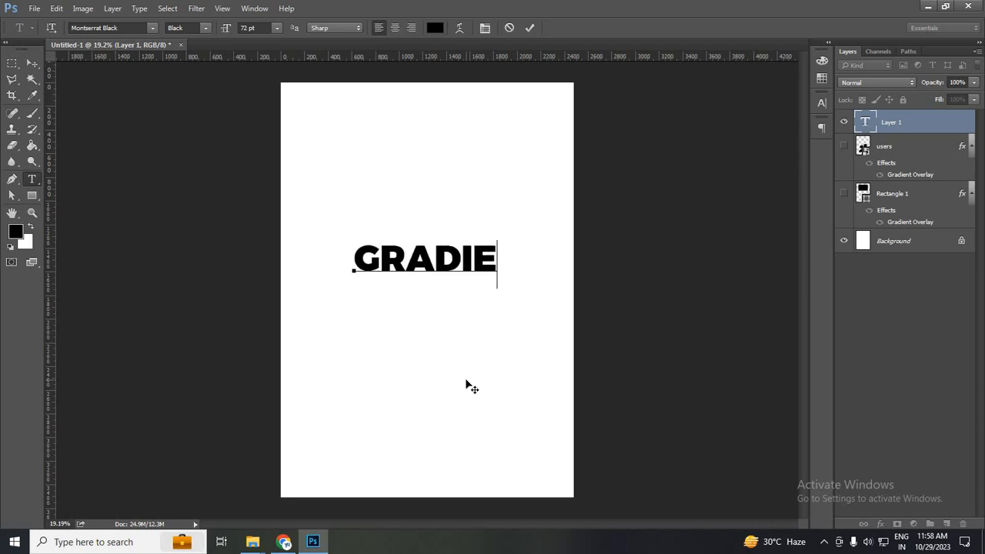
text(NT)
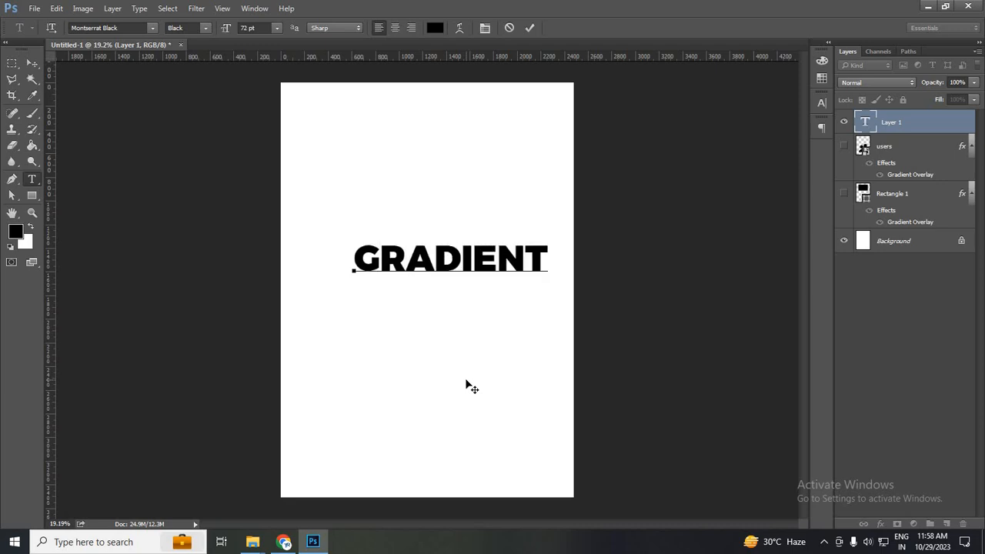
click(529, 28)
key(v)
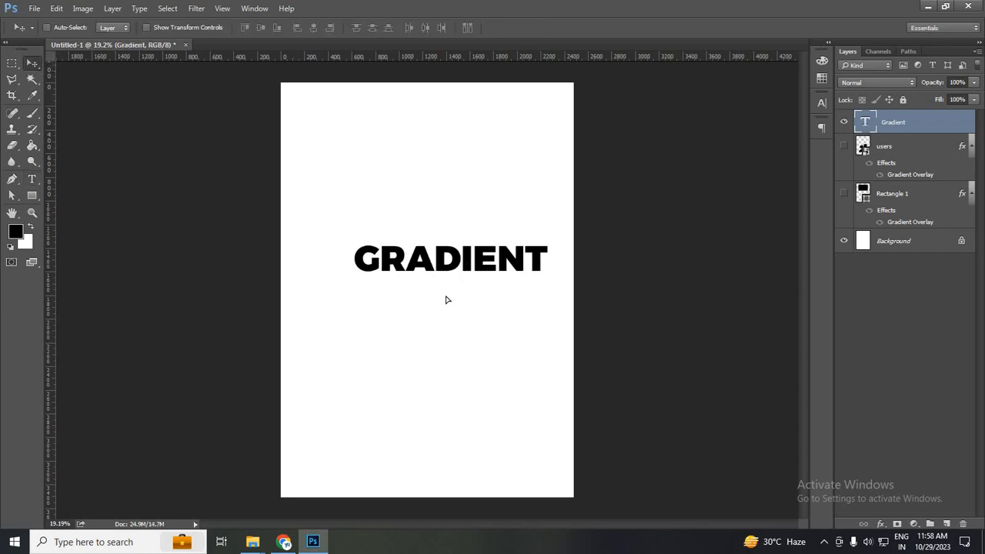
drag(443, 300, 419, 330)
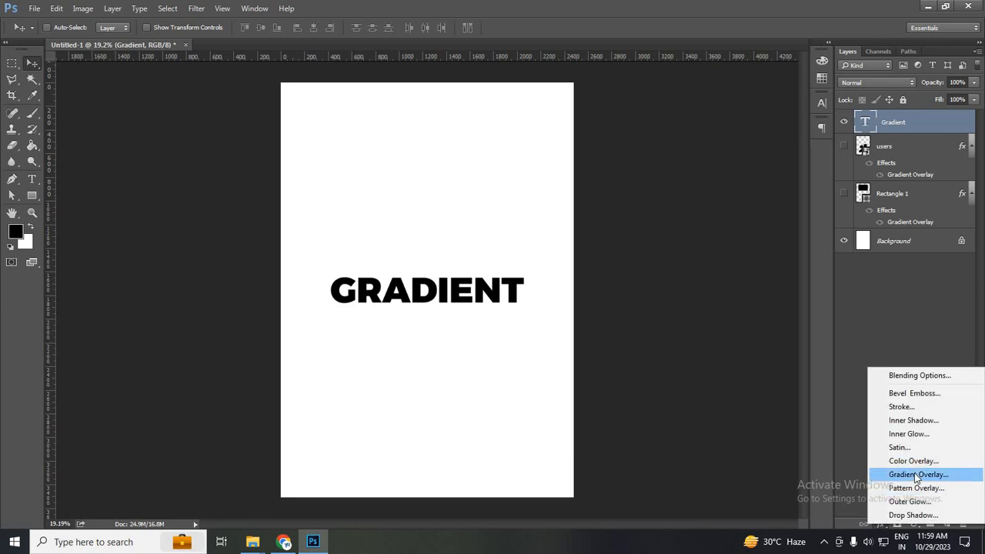
Add a gradient overlay to the GRADIENT text and set the gradient's starting colour stop to orange #d93c05.
click(916, 475)
drag(752, 120, 769, 123)
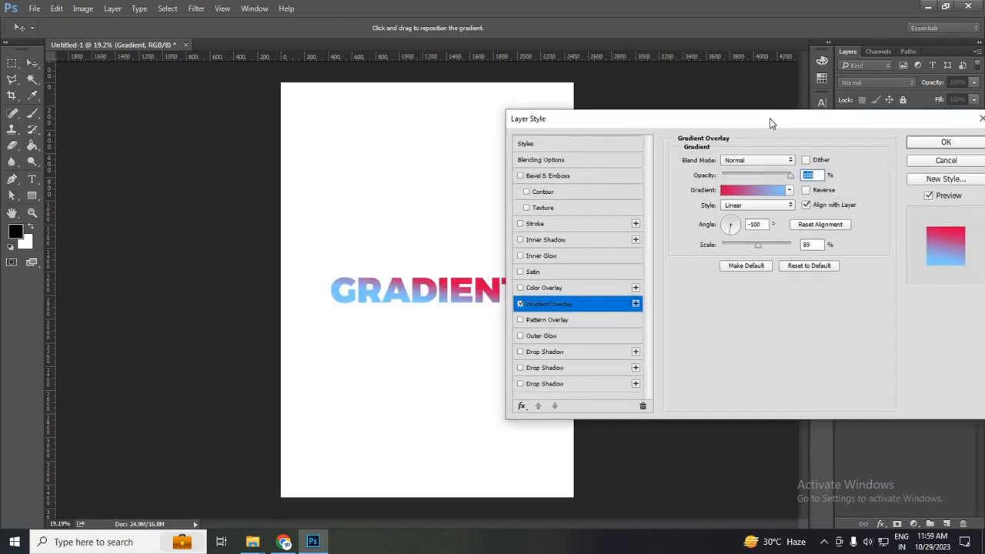
click(778, 190)
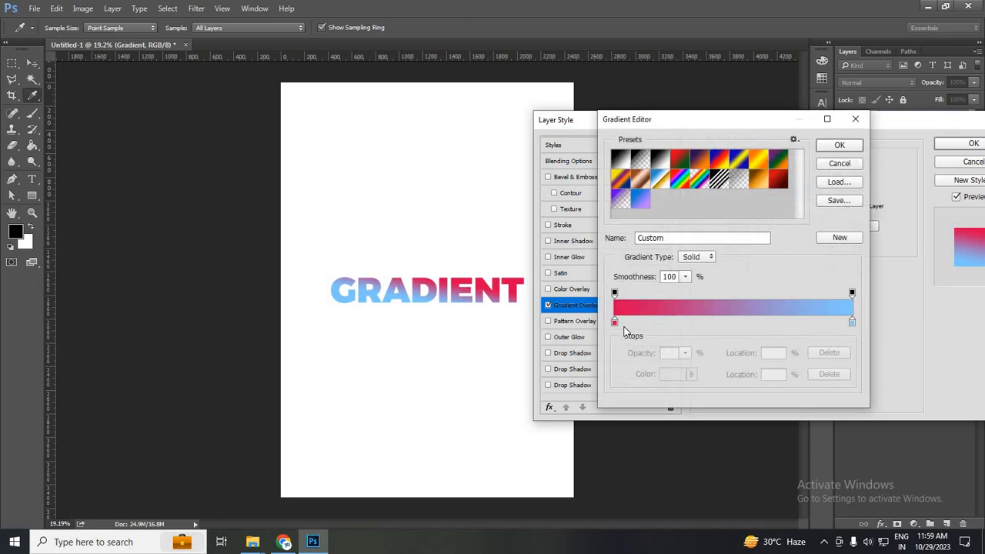
double_click(615, 322)
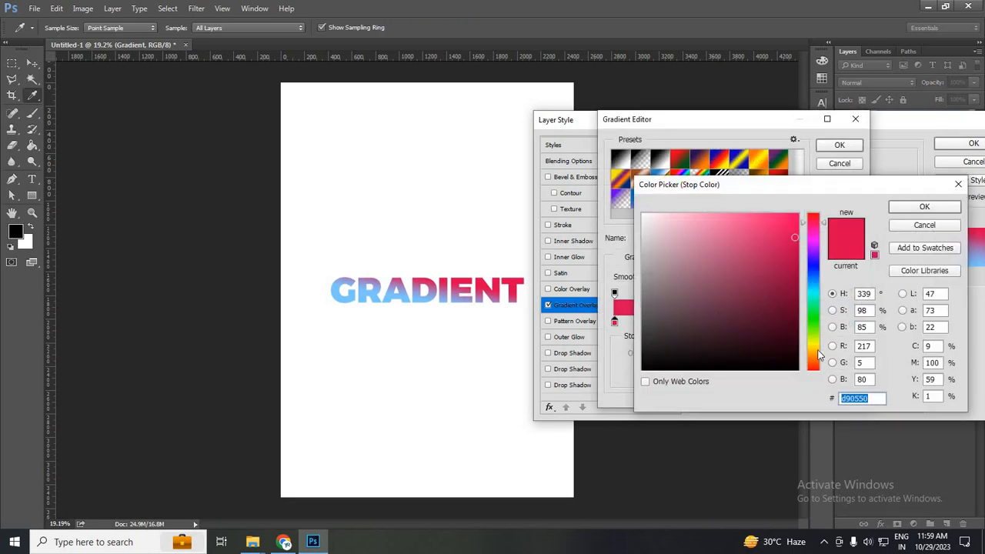
click(819, 352)
click(818, 363)
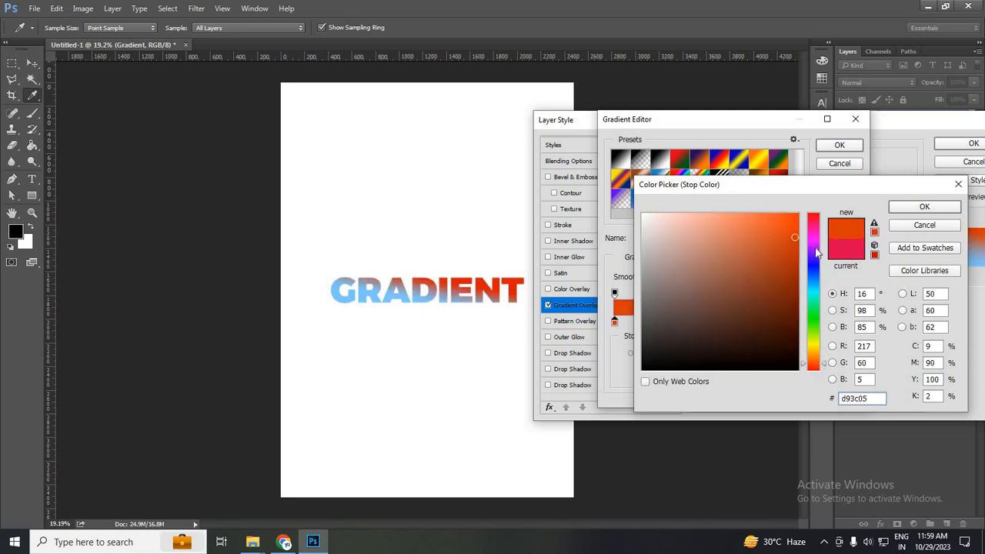
click(924, 206)
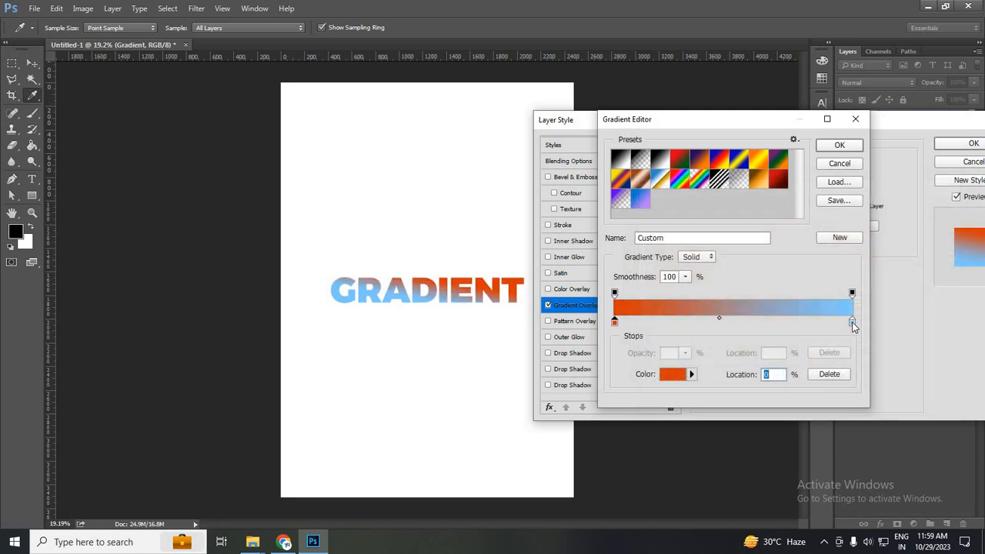
Set the text gradient's ending colour stop to light orange #ffc37d and accept the gradient.
double_click(852, 322)
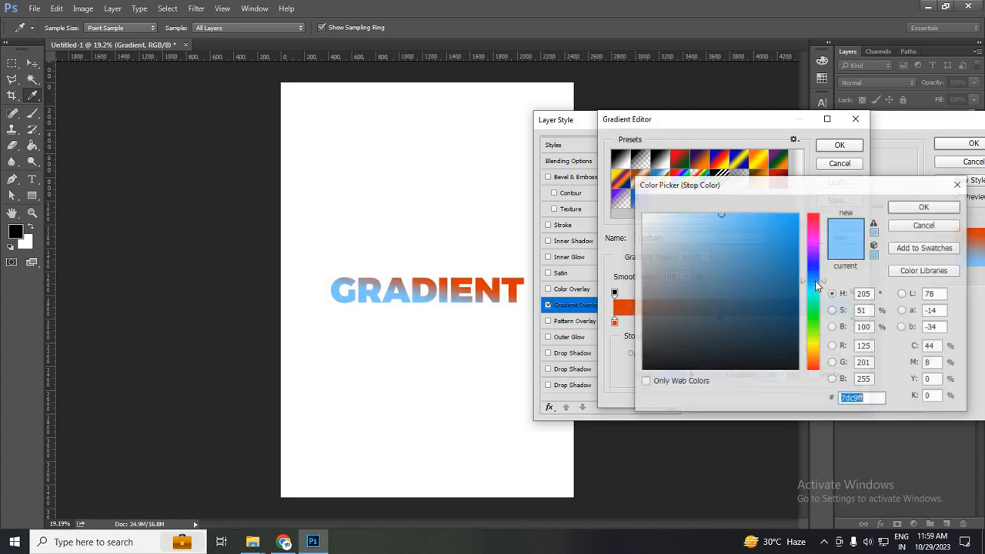
click(819, 230)
click(814, 355)
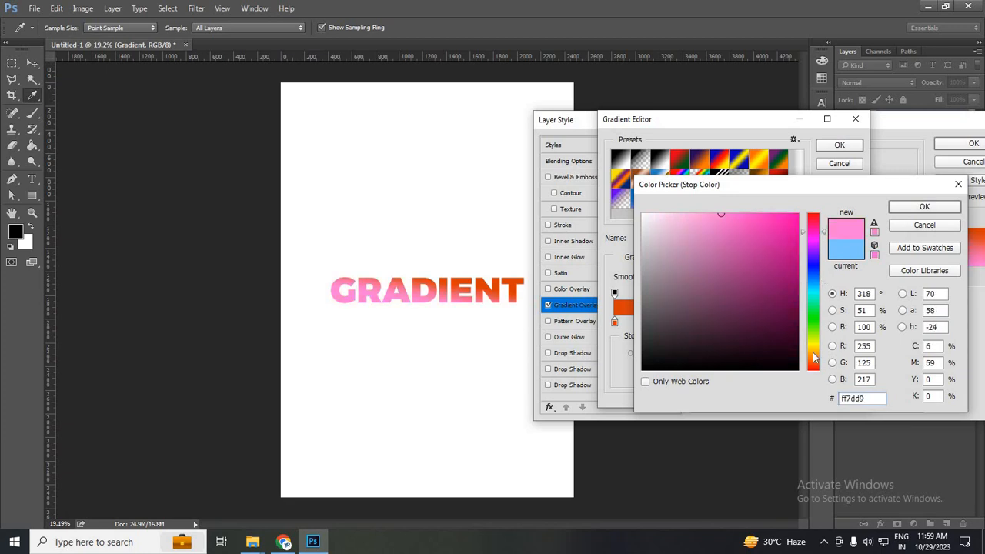
click(815, 358)
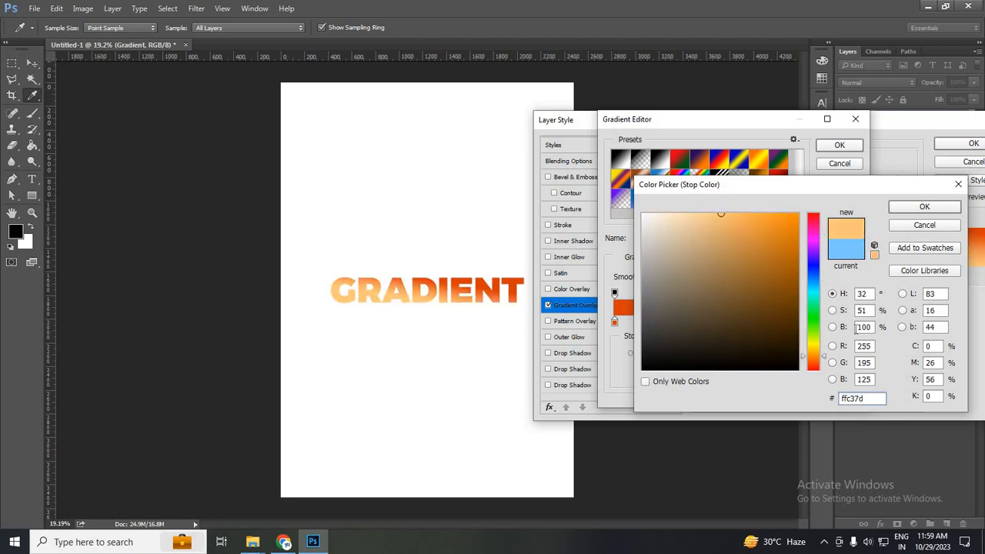
click(898, 208)
click(839, 145)
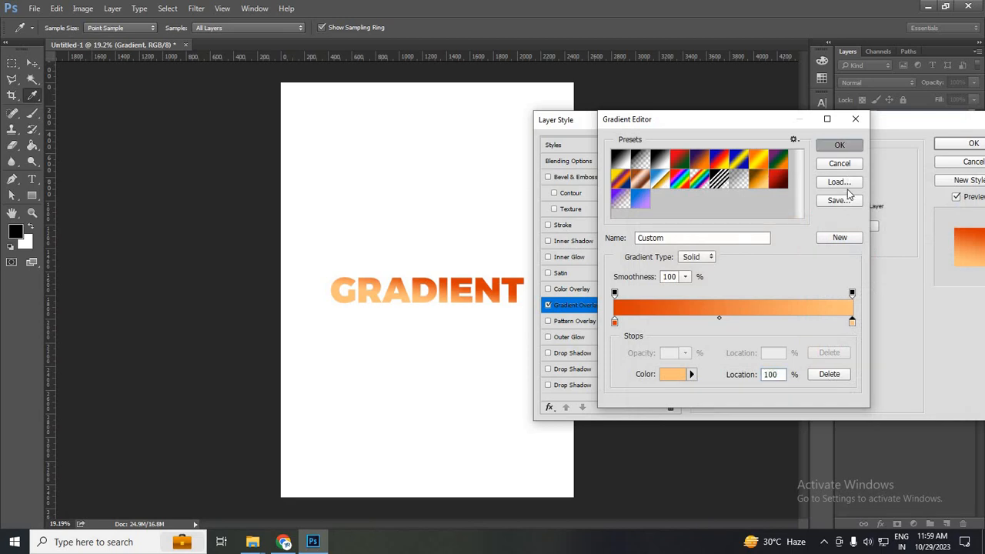
Reverse the text's gradient, set its angle to -90° and apply the layer style.
click(834, 191)
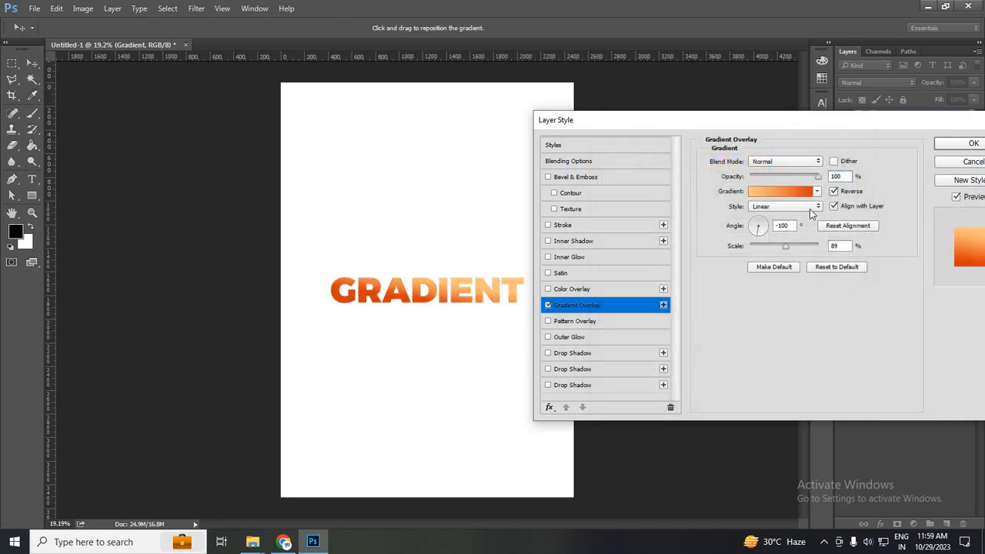
click(759, 240)
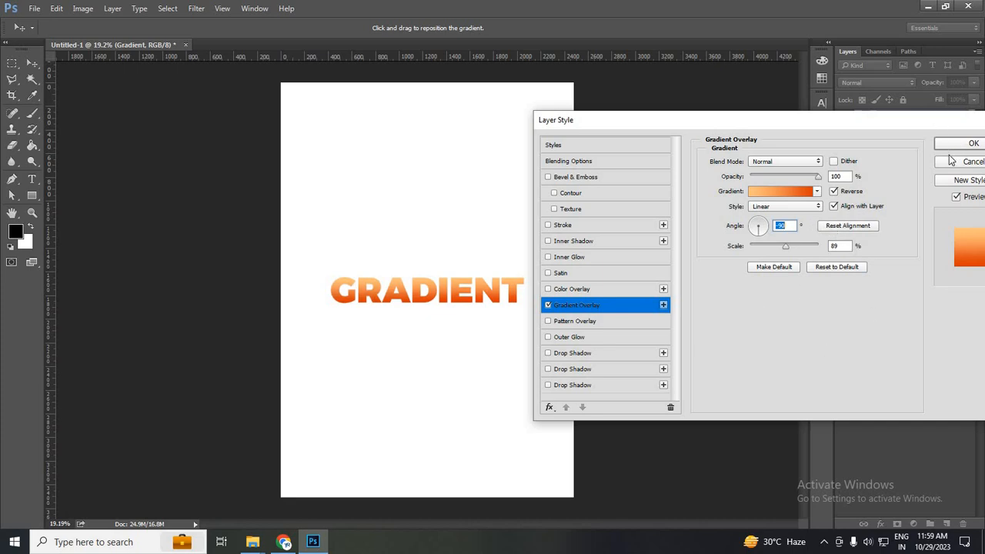
key(Return)
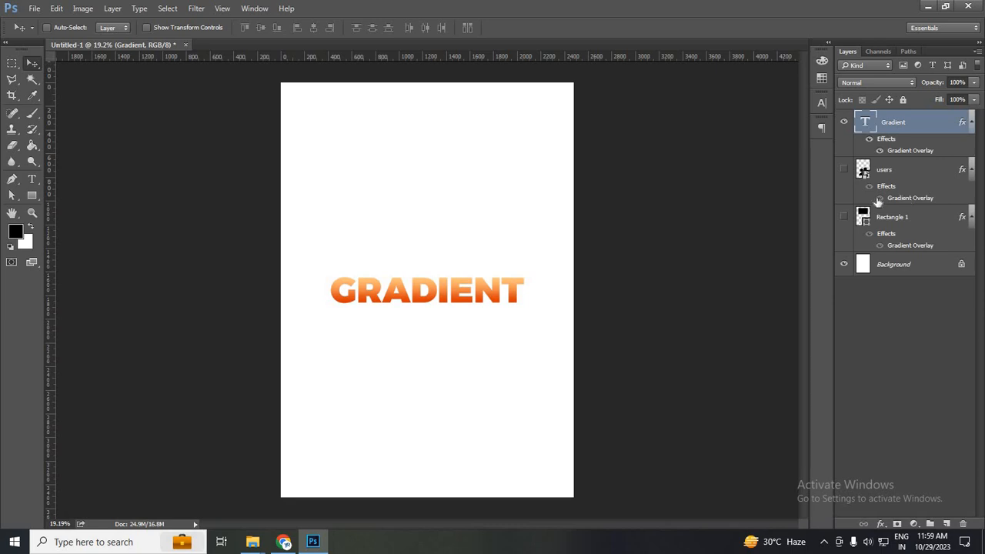
Show the users layer and move the GRADIENT text straight up by about 1145 px, clear of the icon.
click(844, 171)
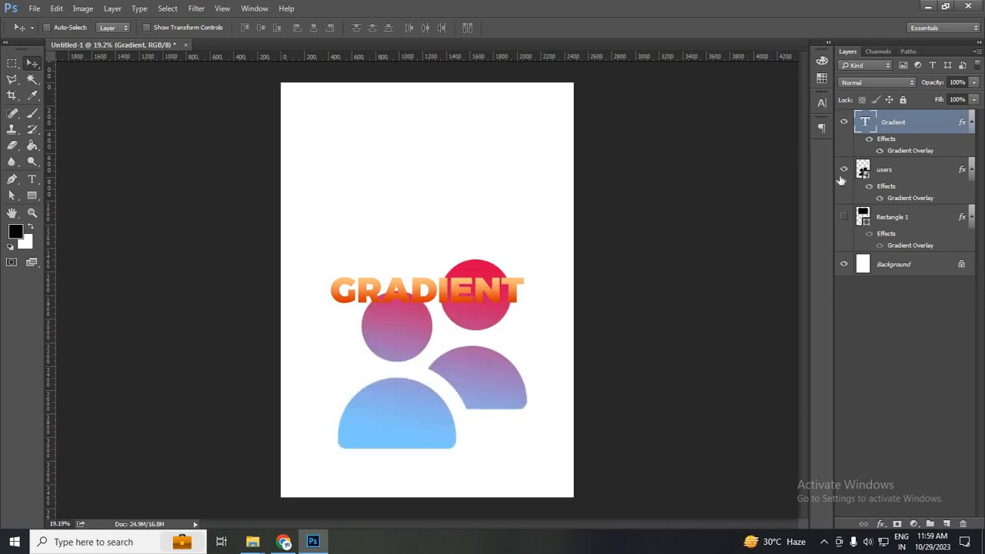
click(906, 165)
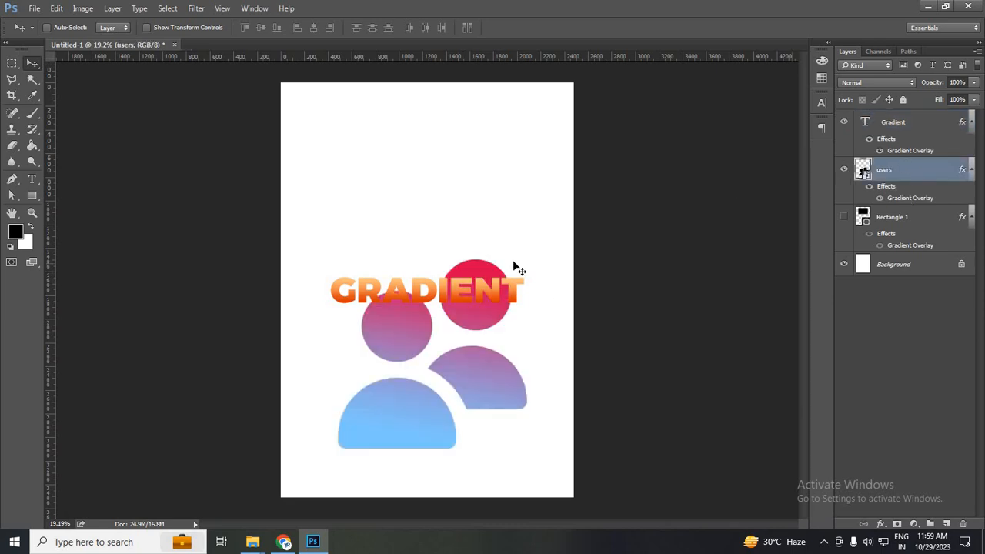
ctrl+click(476, 281)
drag(483, 216, 494, 110)
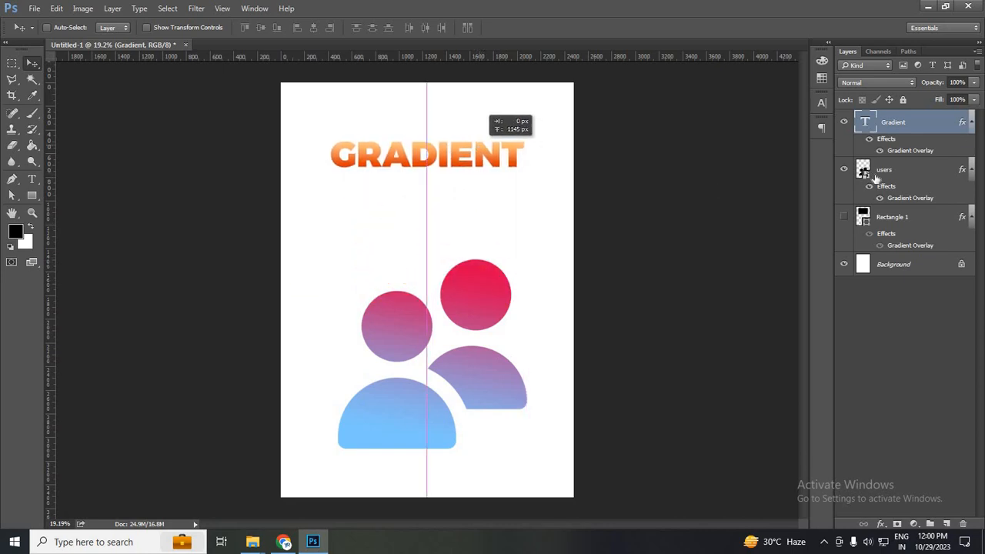
Shift the users icon slightly left to line up its left edge with the text, and select the Gradient text layer.
ctrl+click(443, 380)
drag(444, 385, 437, 384)
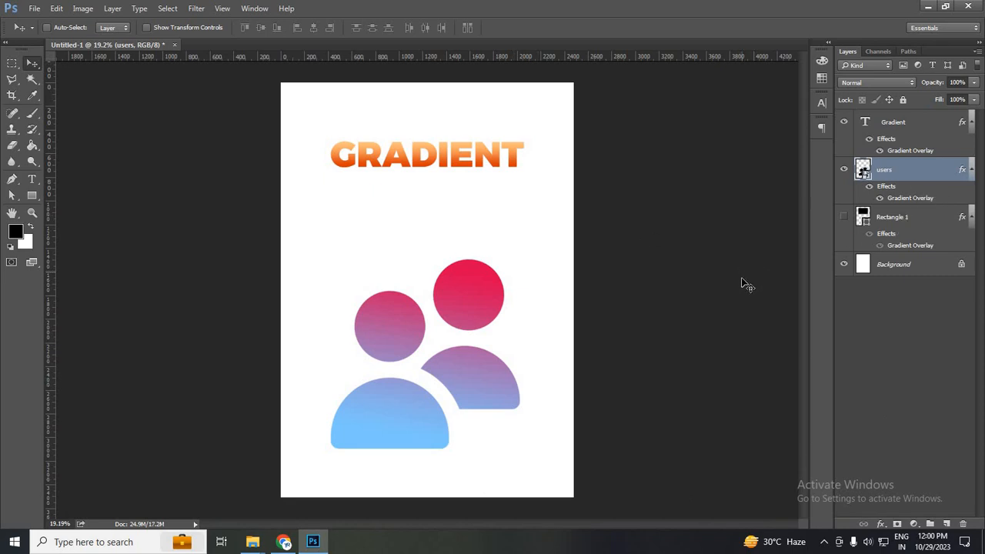
click(915, 131)
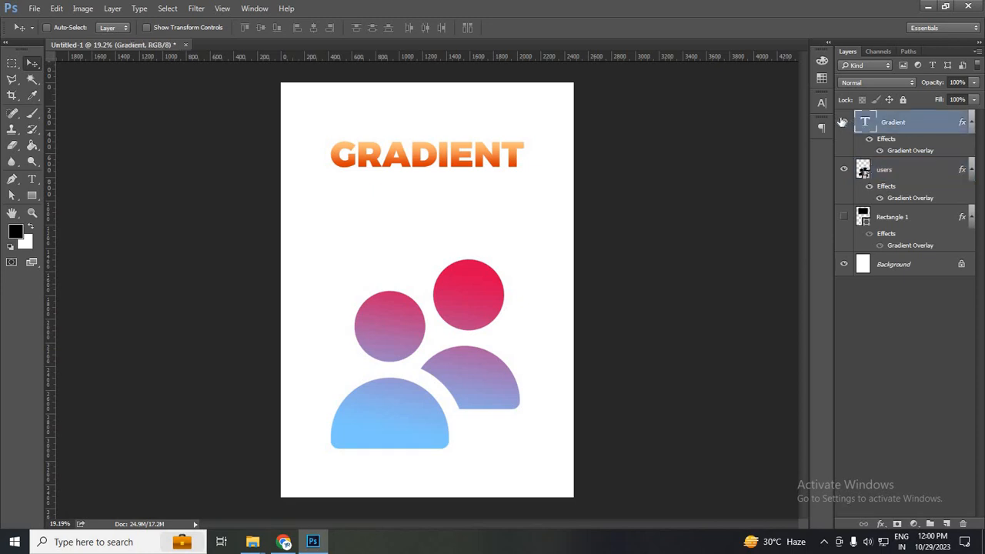